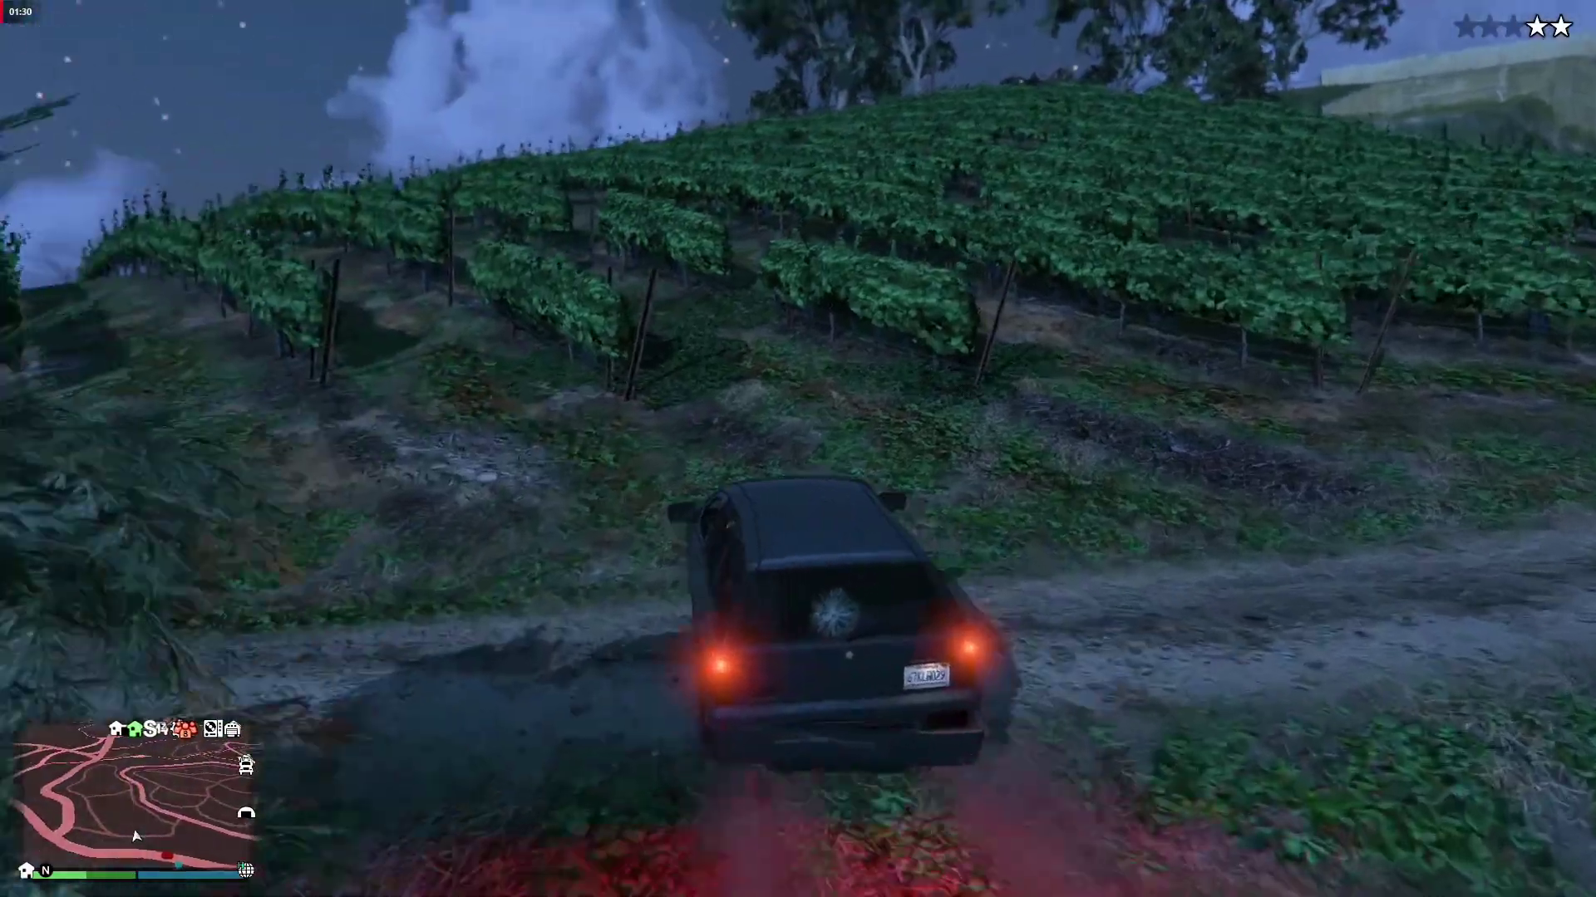
key("w")
key("a")
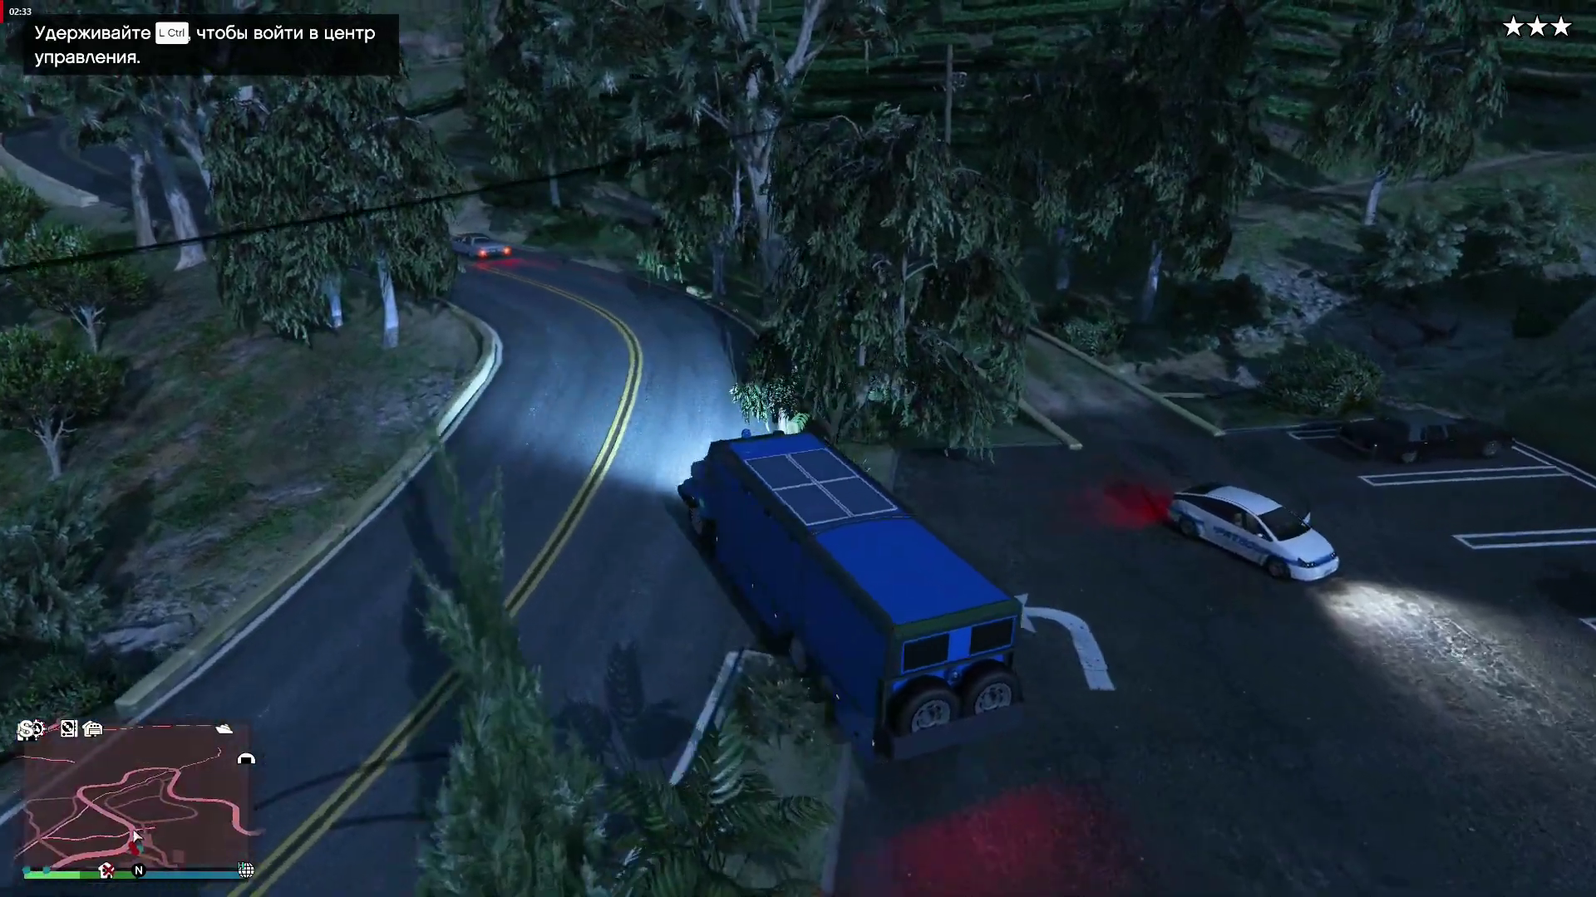
key("w")
key("a")
key("d")
key("w")
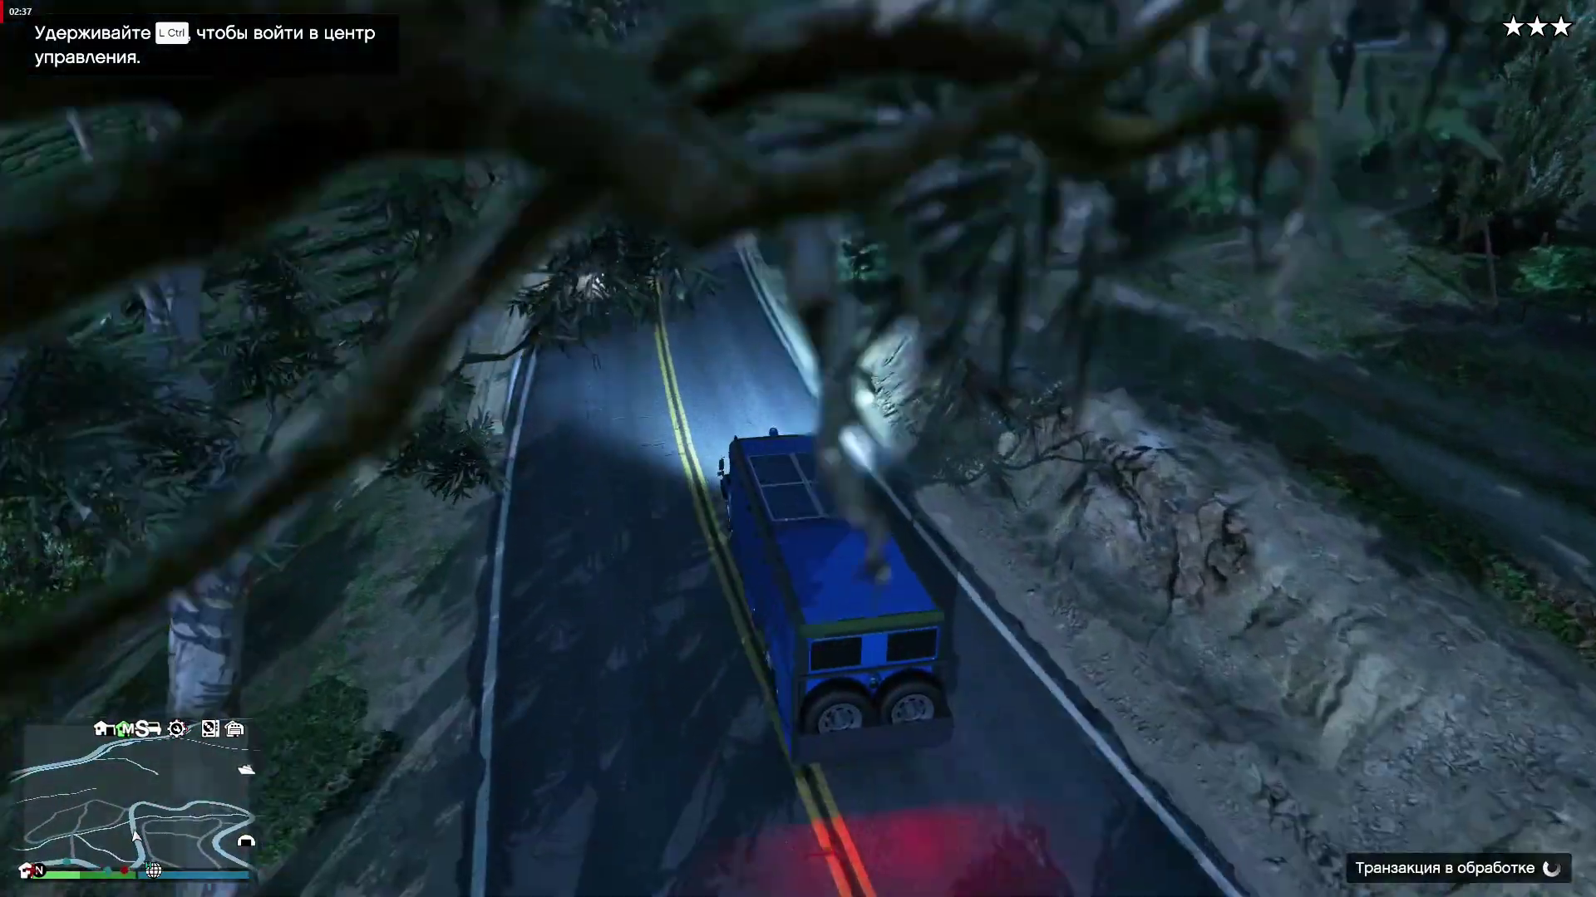
key("w")
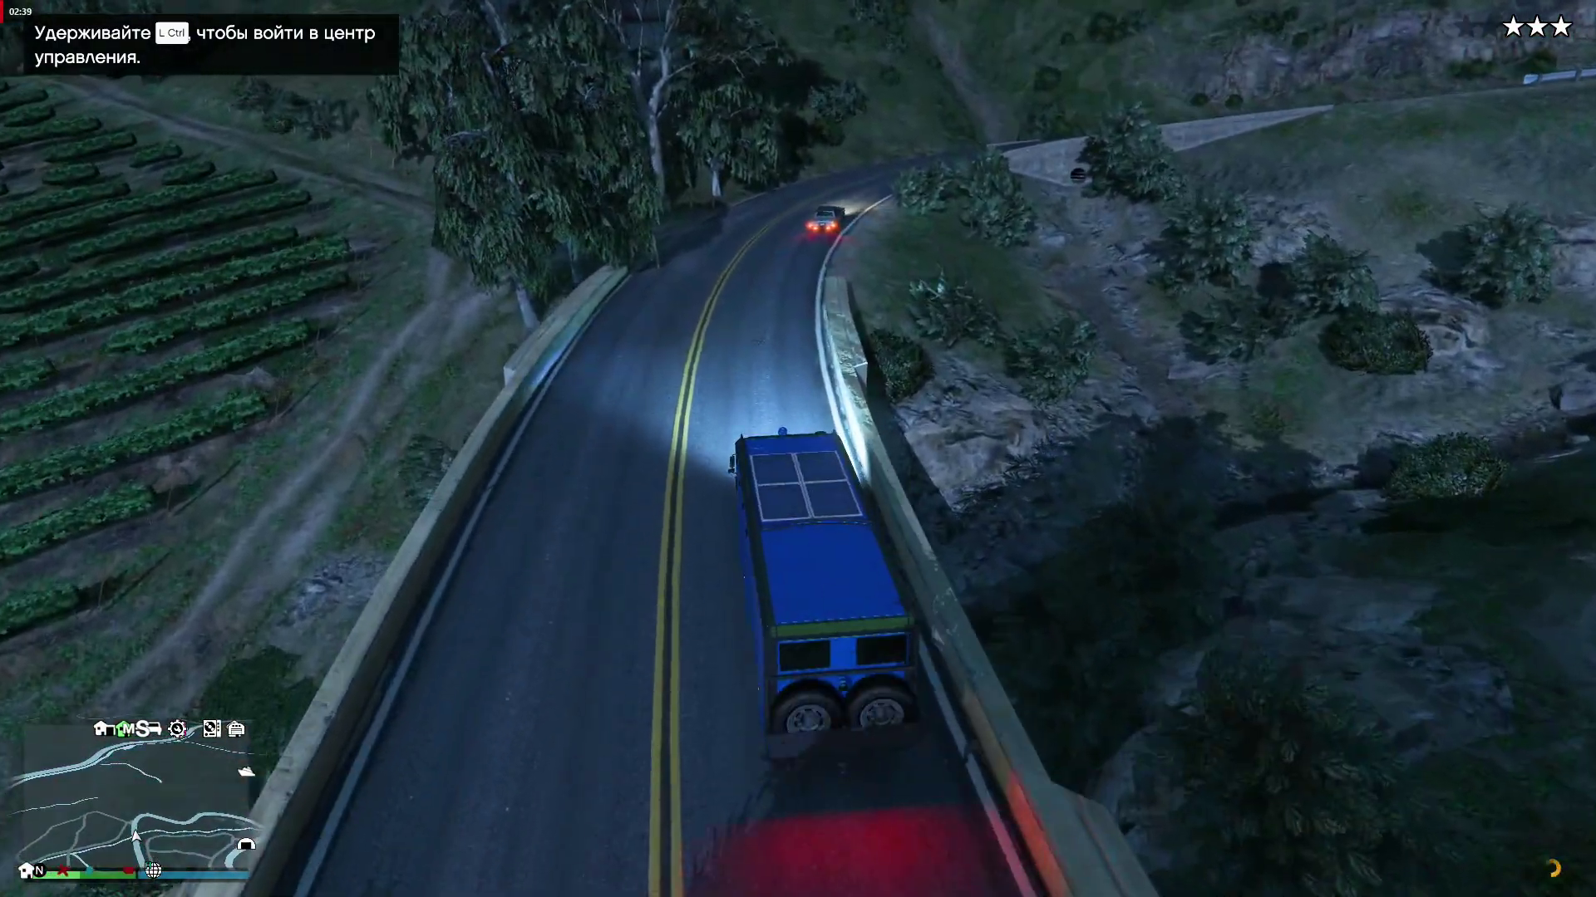
key("w")
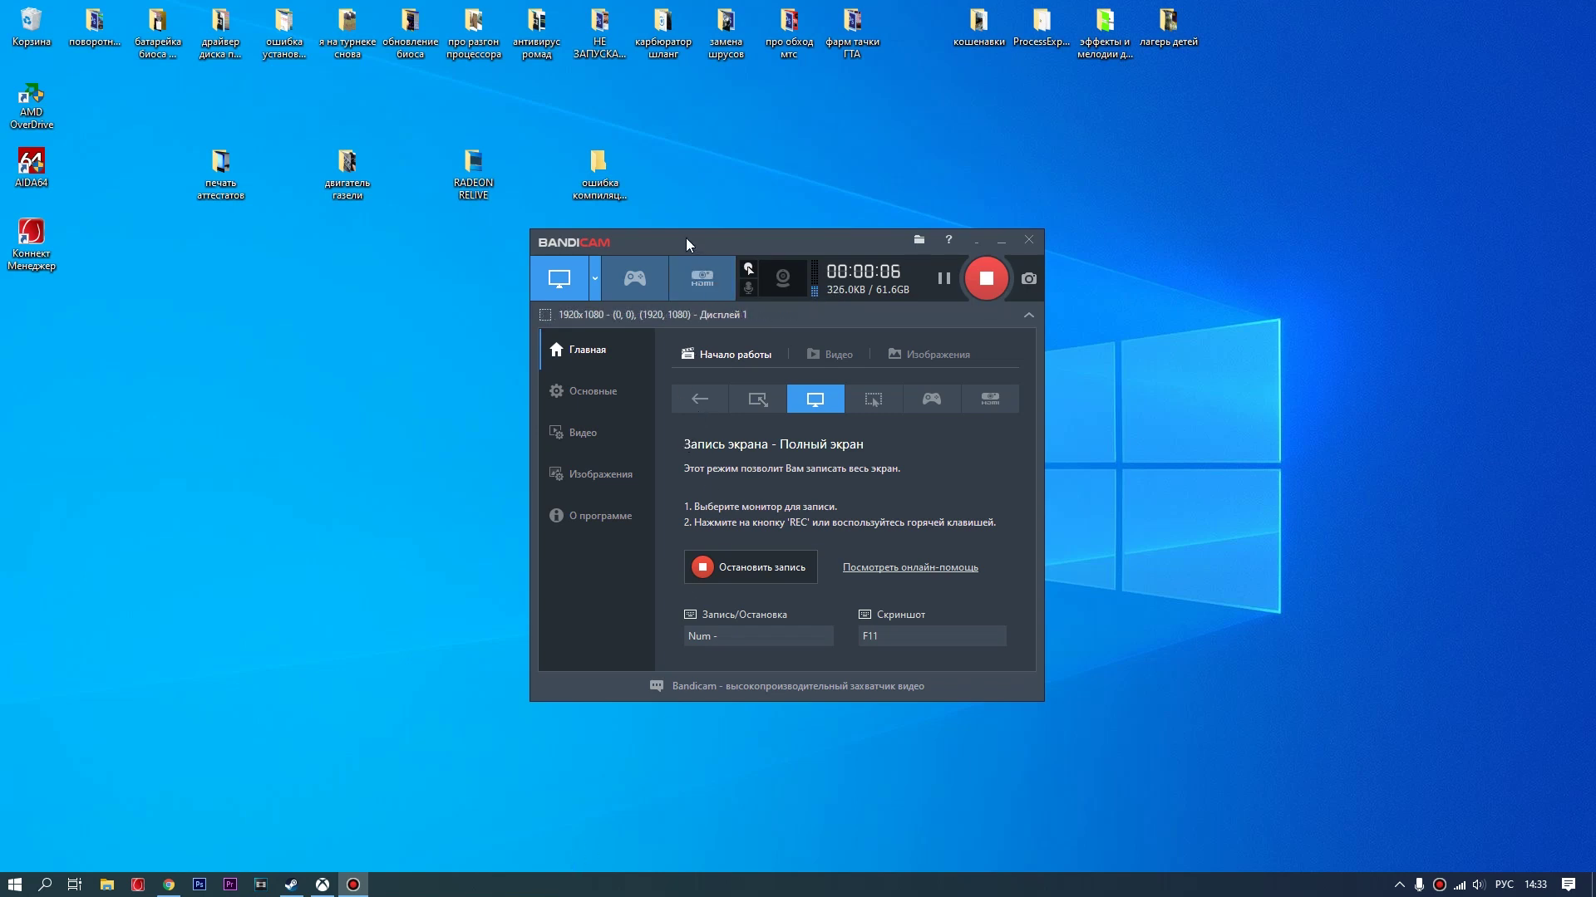
Step: Minimize the Xbox window and open AMD Radeon Settings
key("alt+Tab")
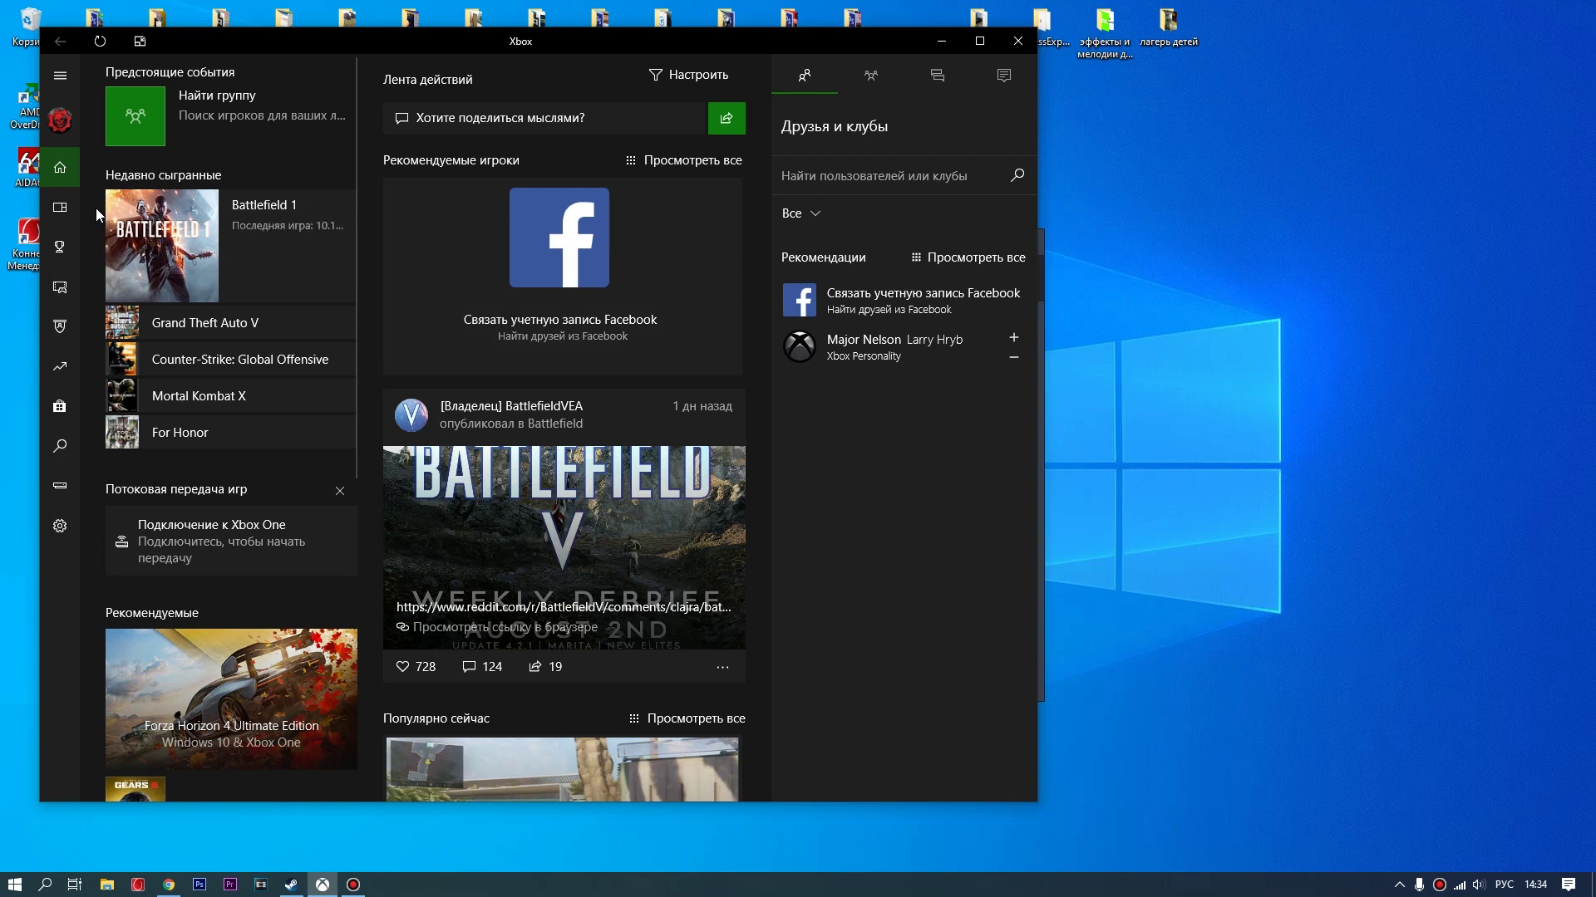
left_click(942, 44)
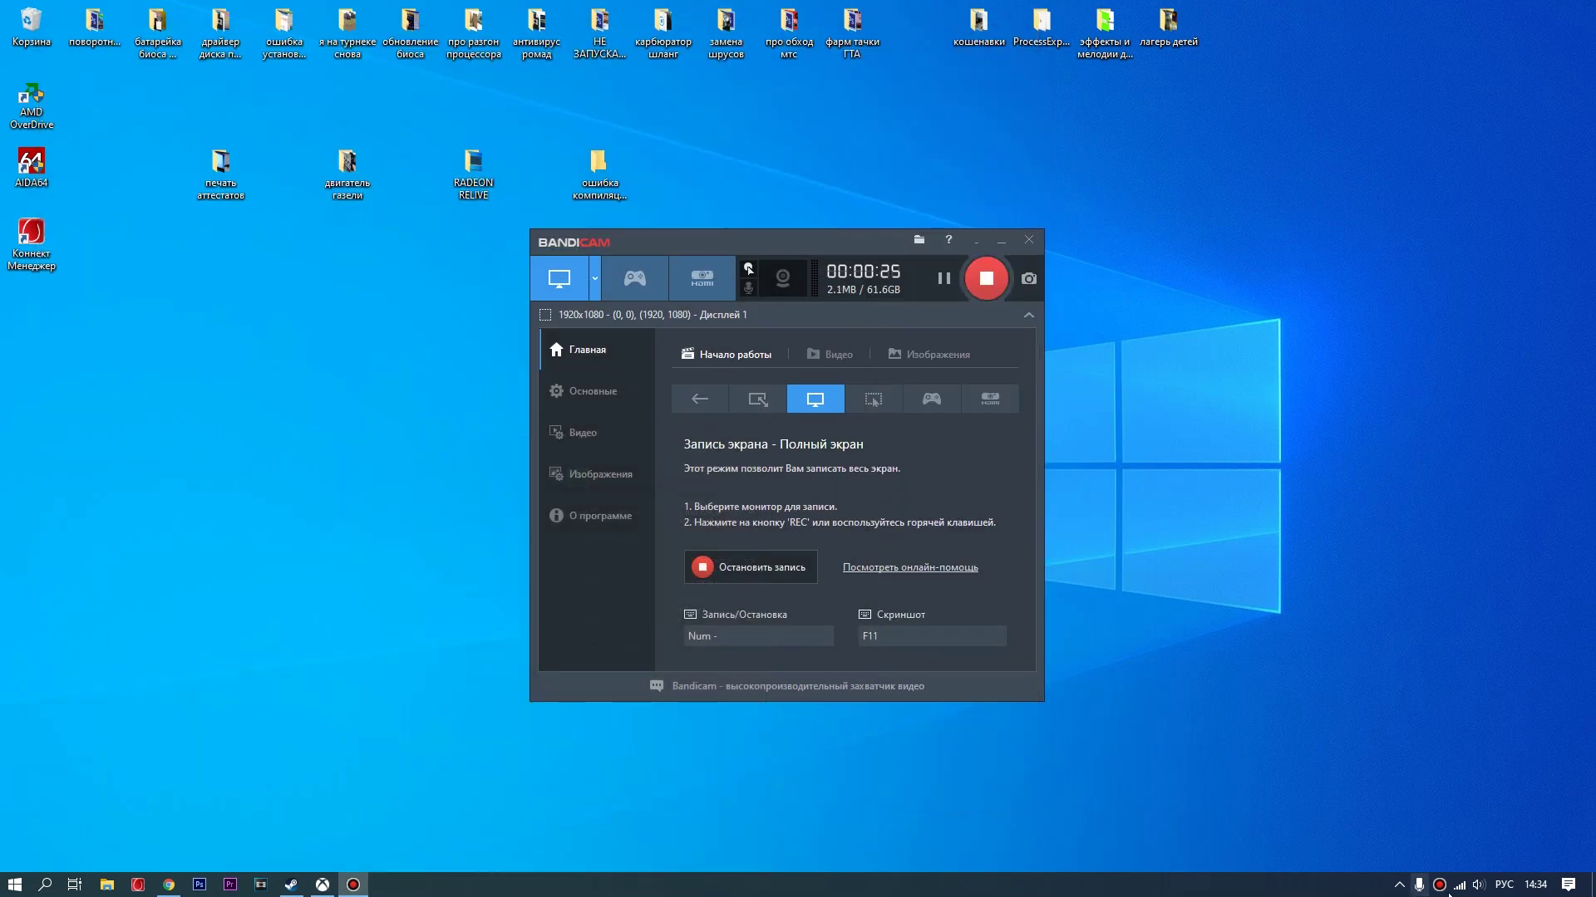
left_click(1418, 885)
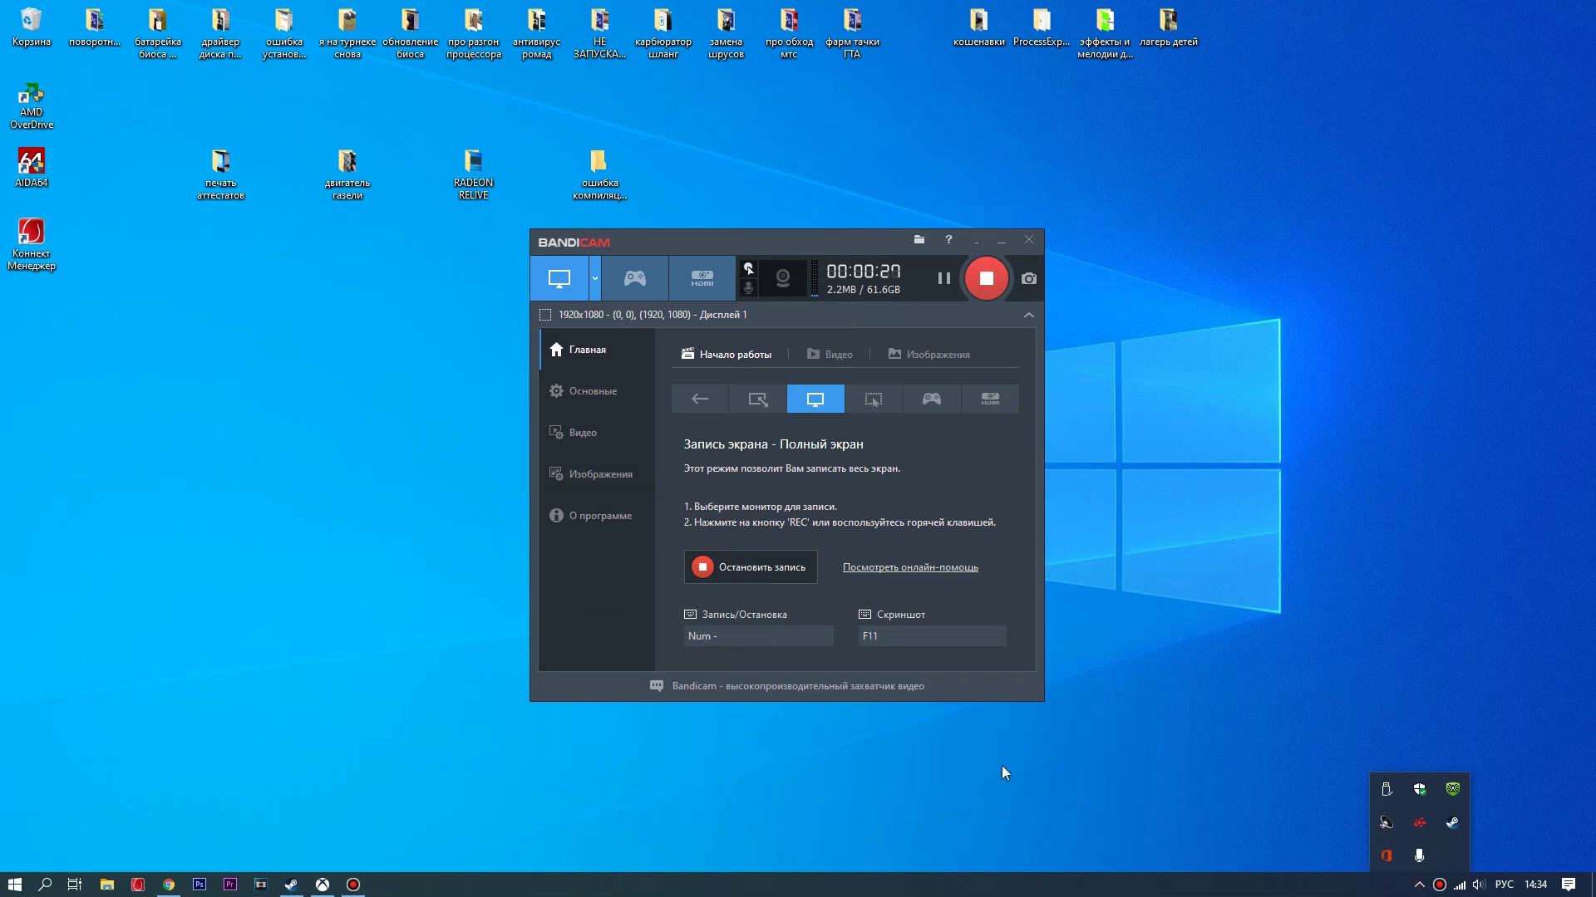
double_click(1422, 833)
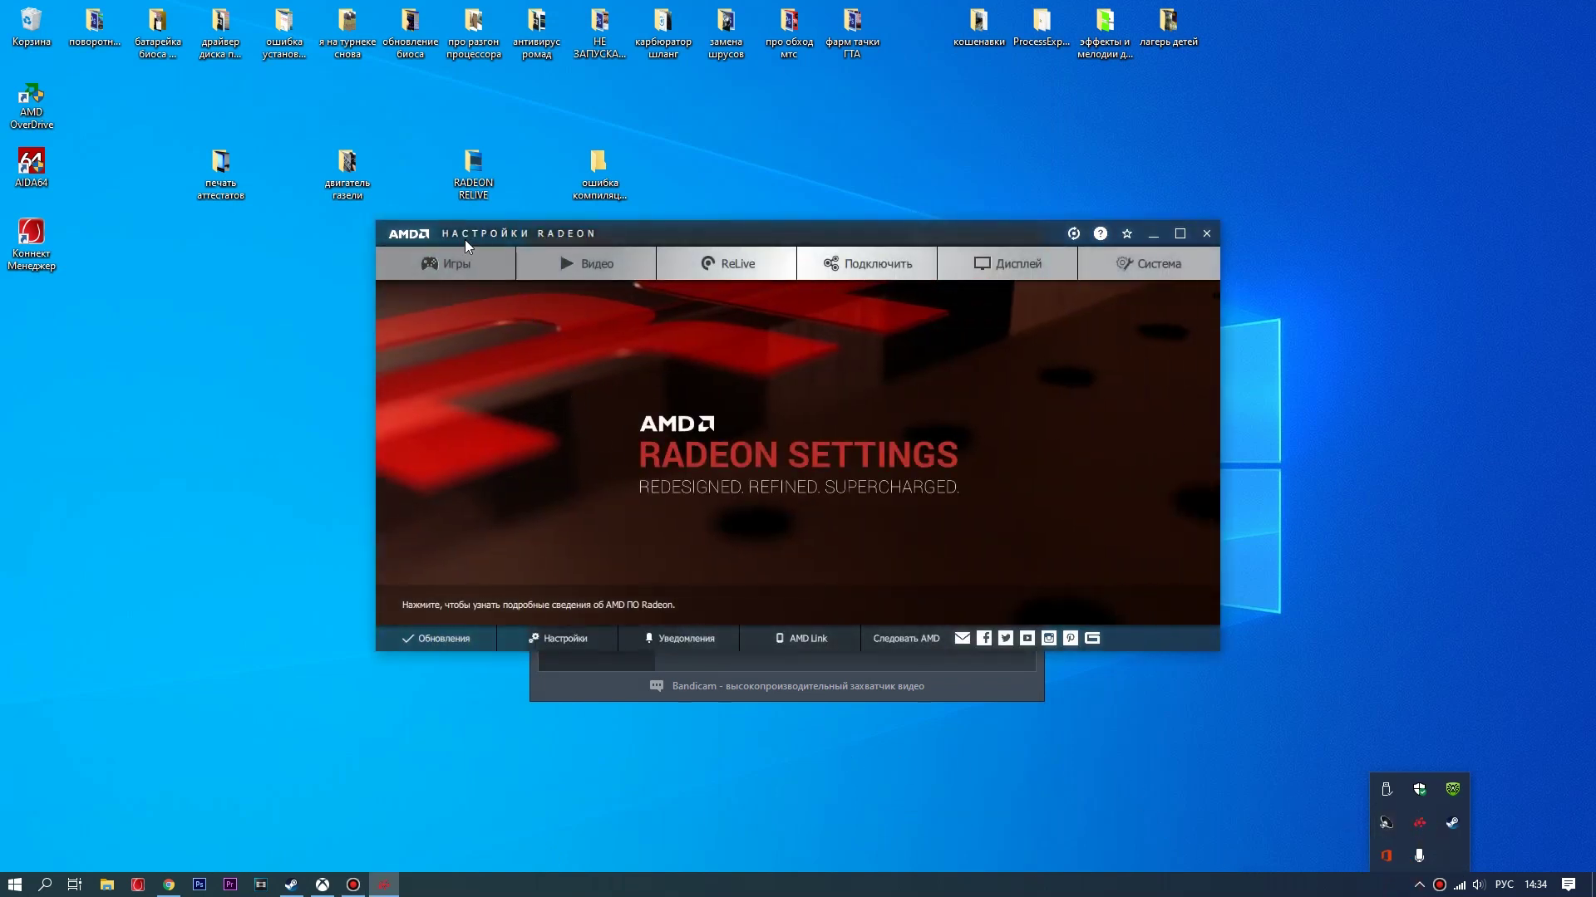
left_click(478, 237)
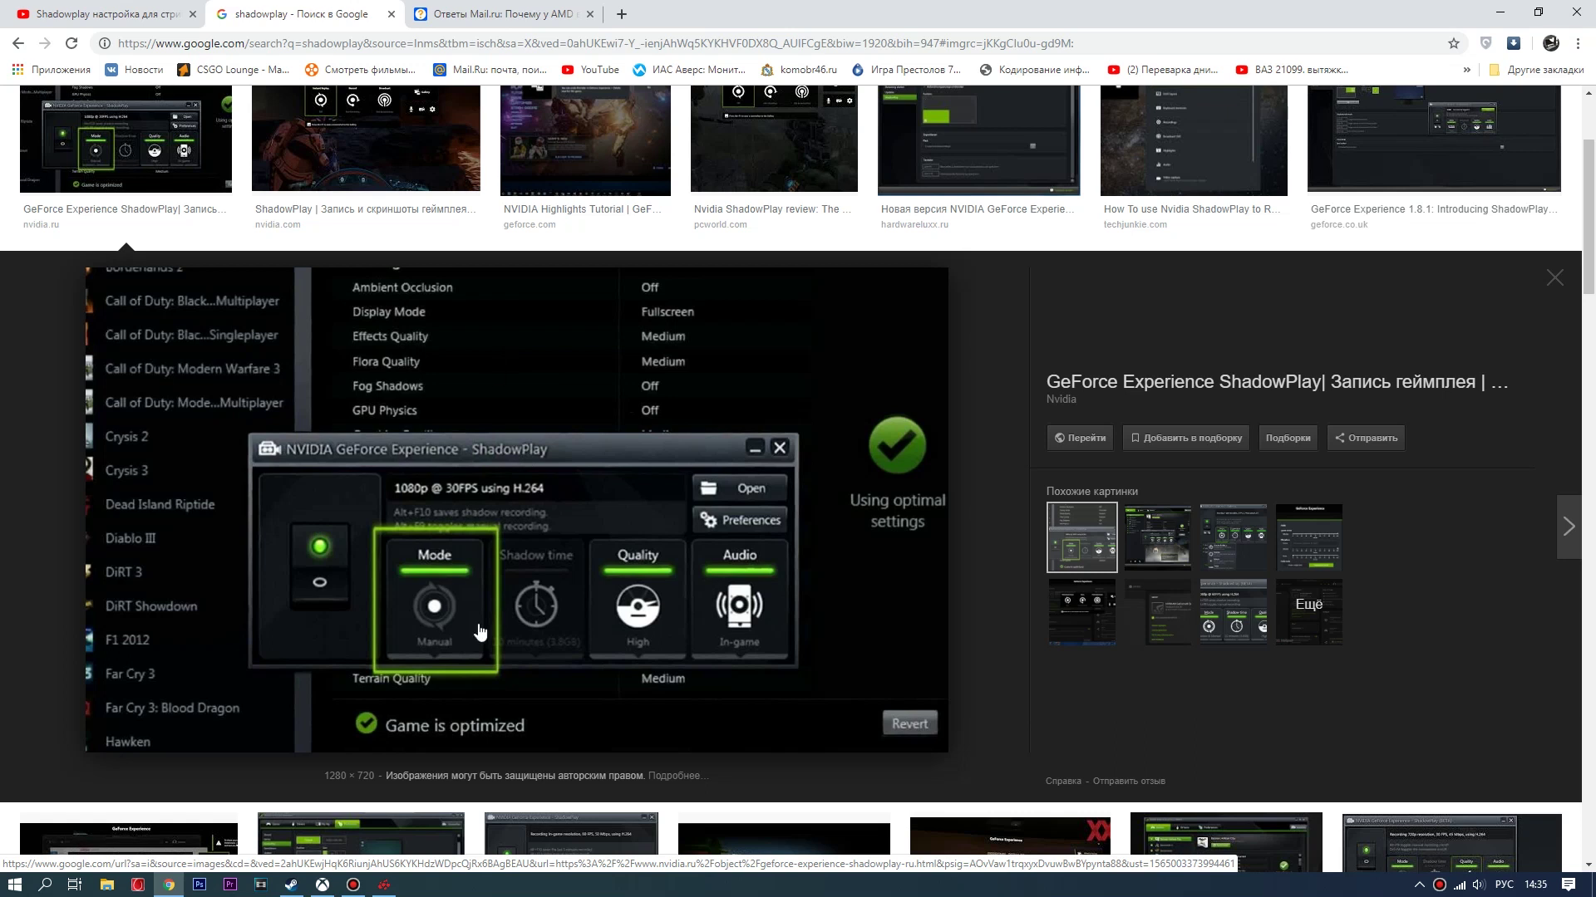
Step: Switch from the browser back to Radeon Settings, hide the Bandicam window and reposition the Radeon Settings window on the desktop
left_click(394, 888)
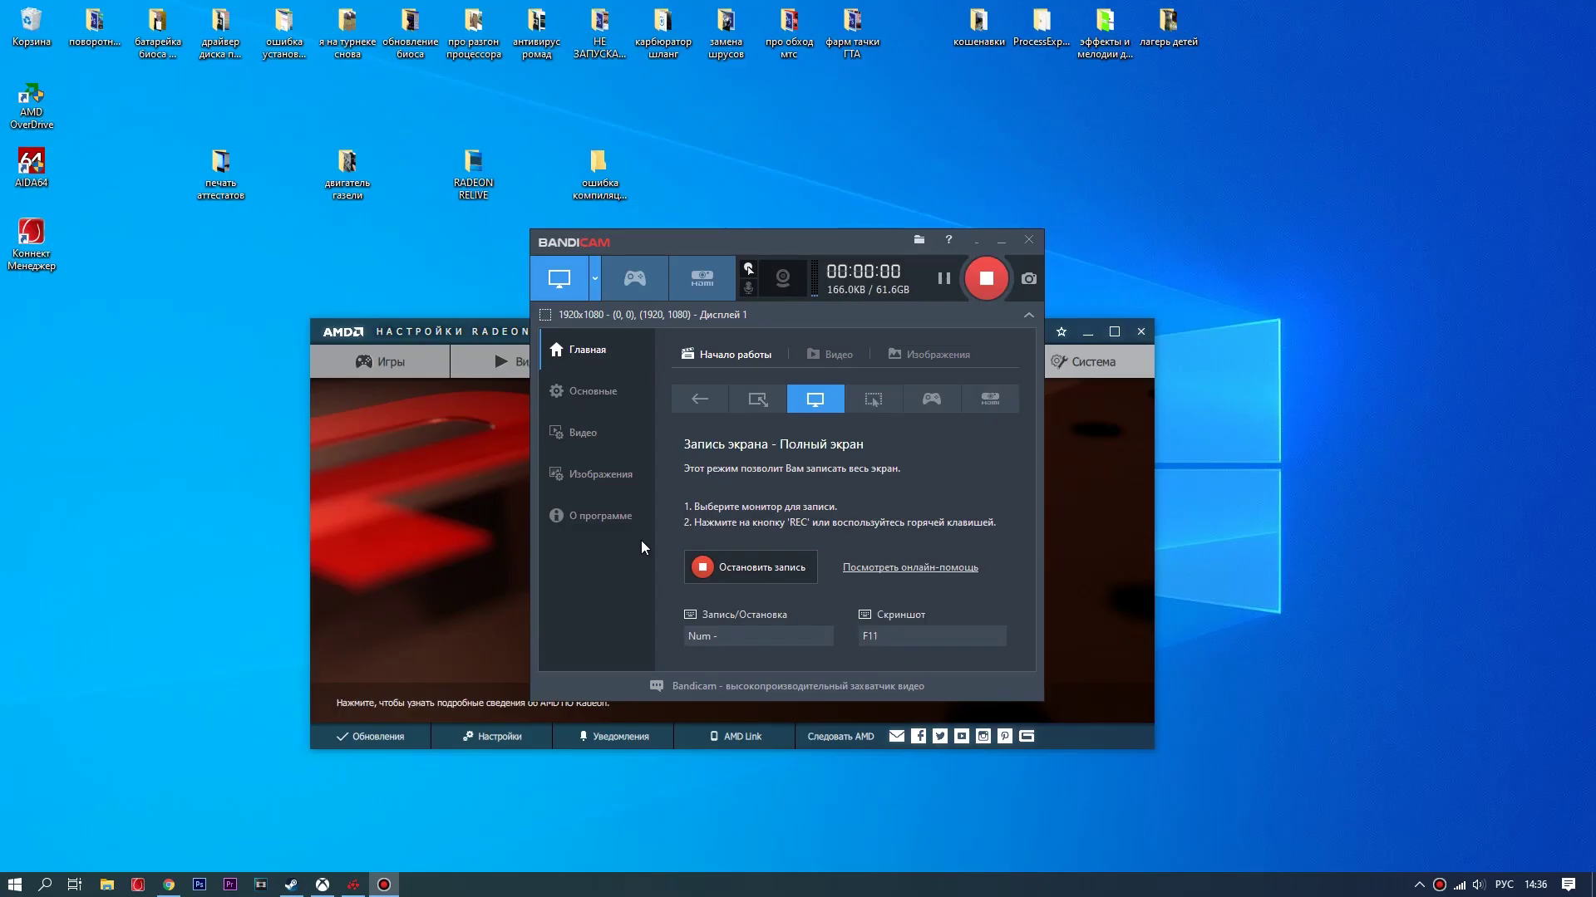
left_click_drag(682, 242, 645, 222)
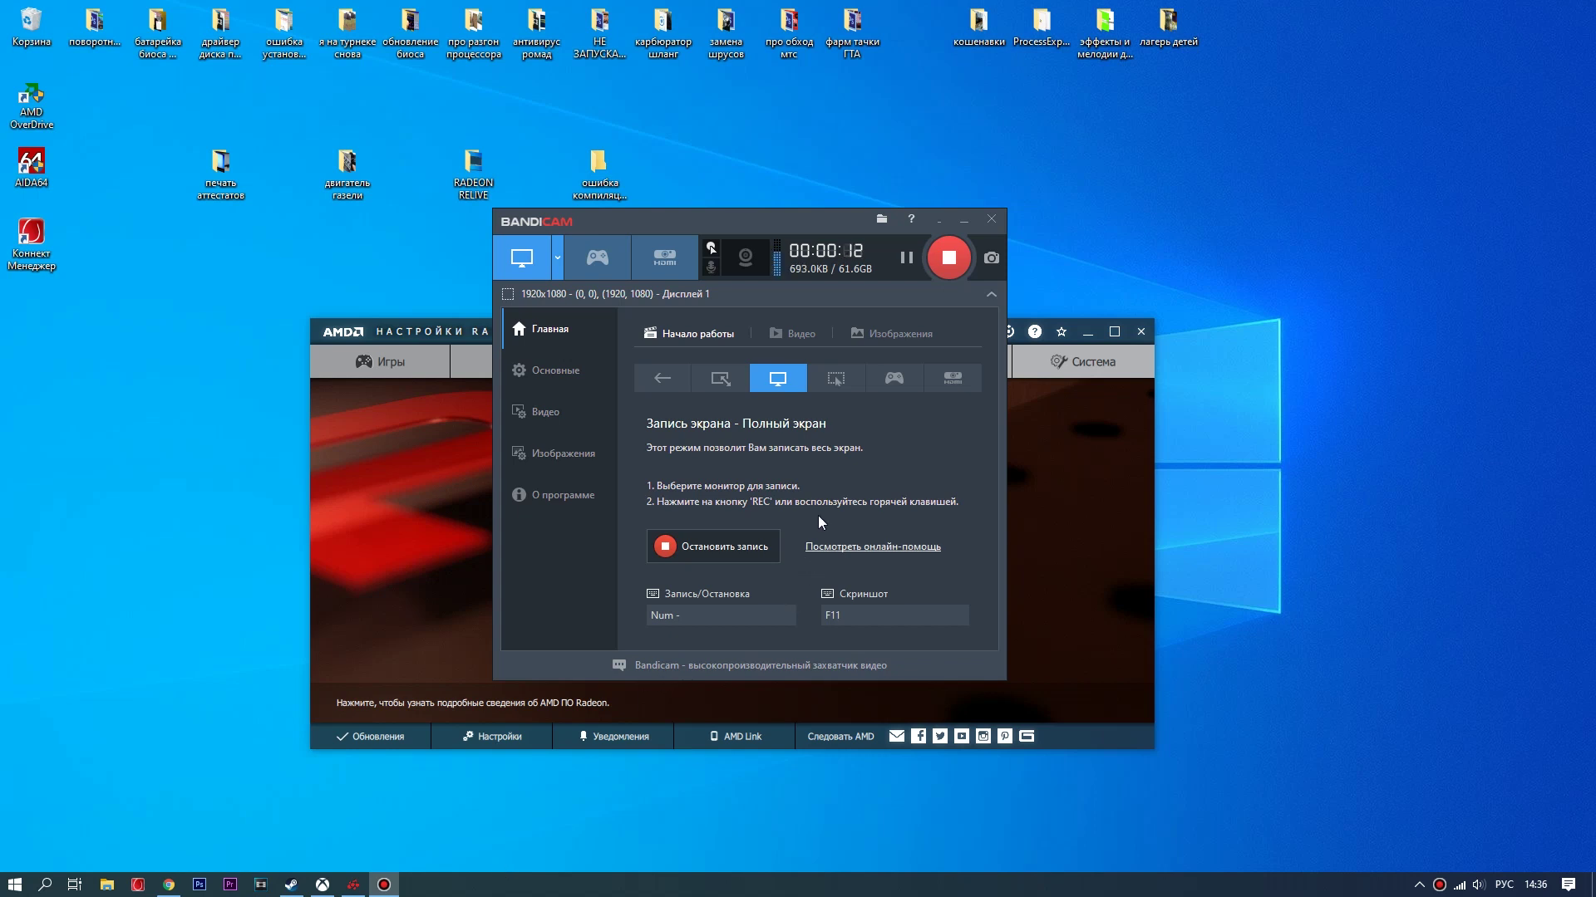
left_click(939, 225)
left_click_drag(699, 342, 739, 277)
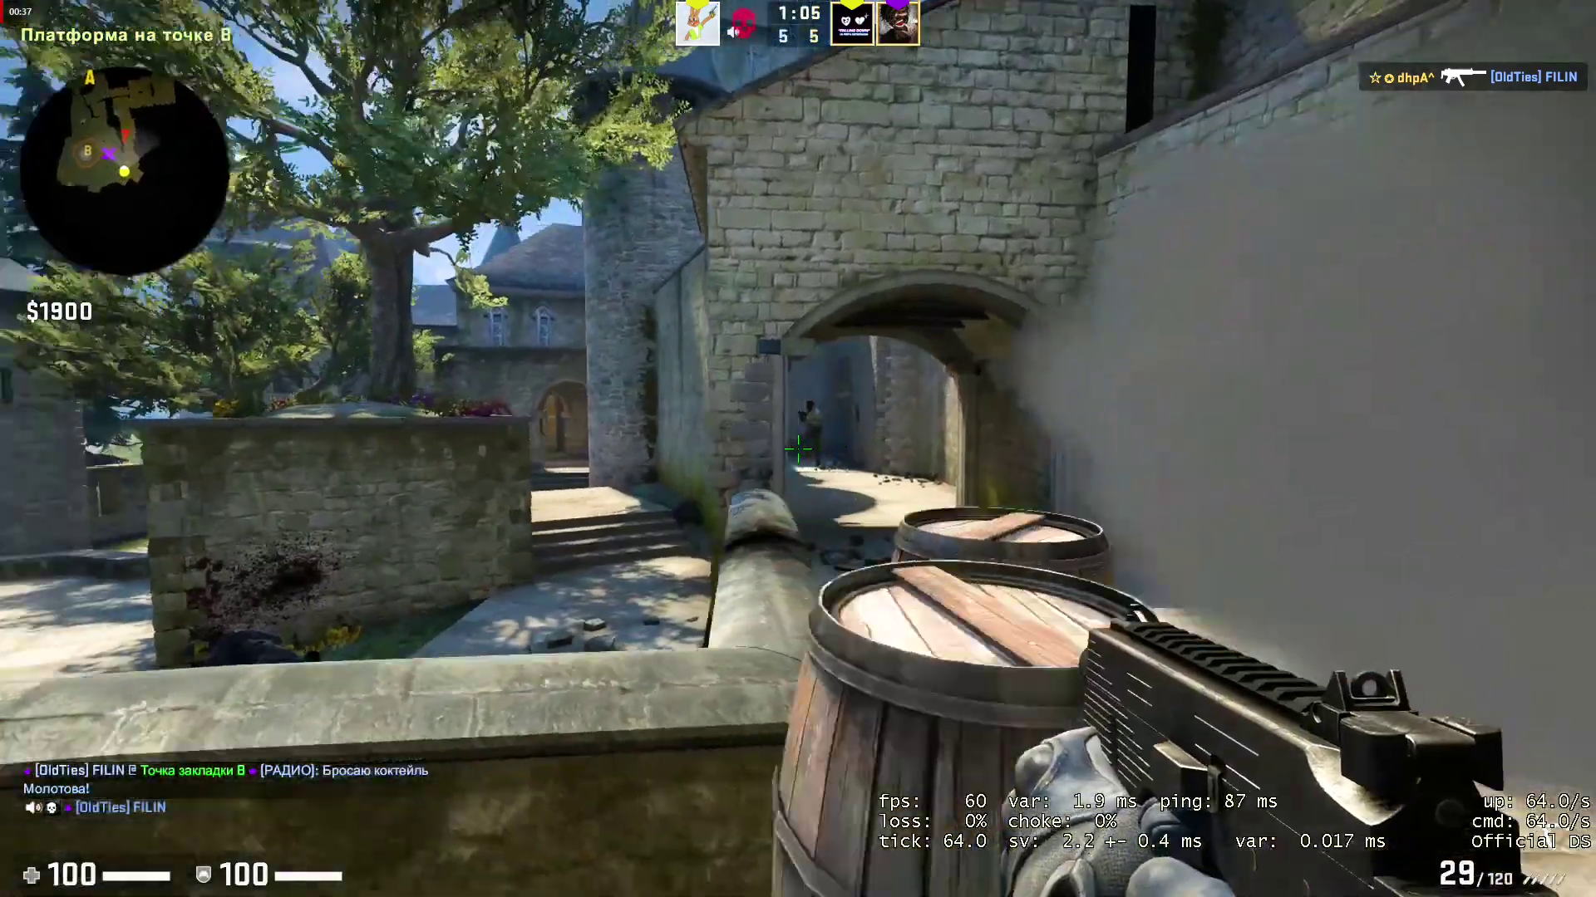
left_click_drag(798, 449, 798, 449)
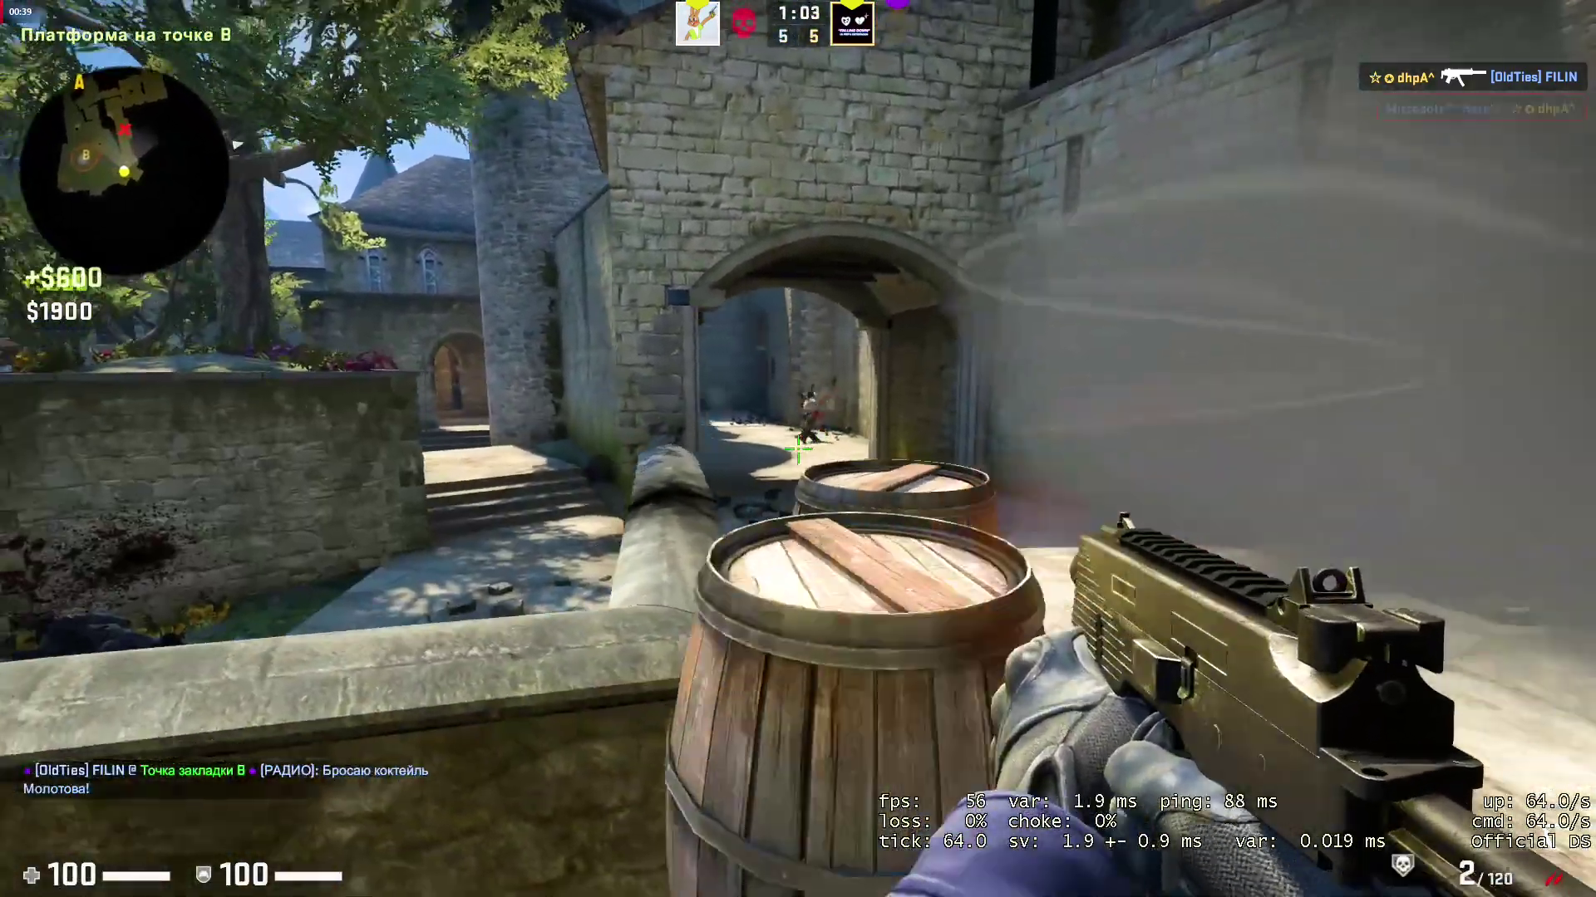
key("2")
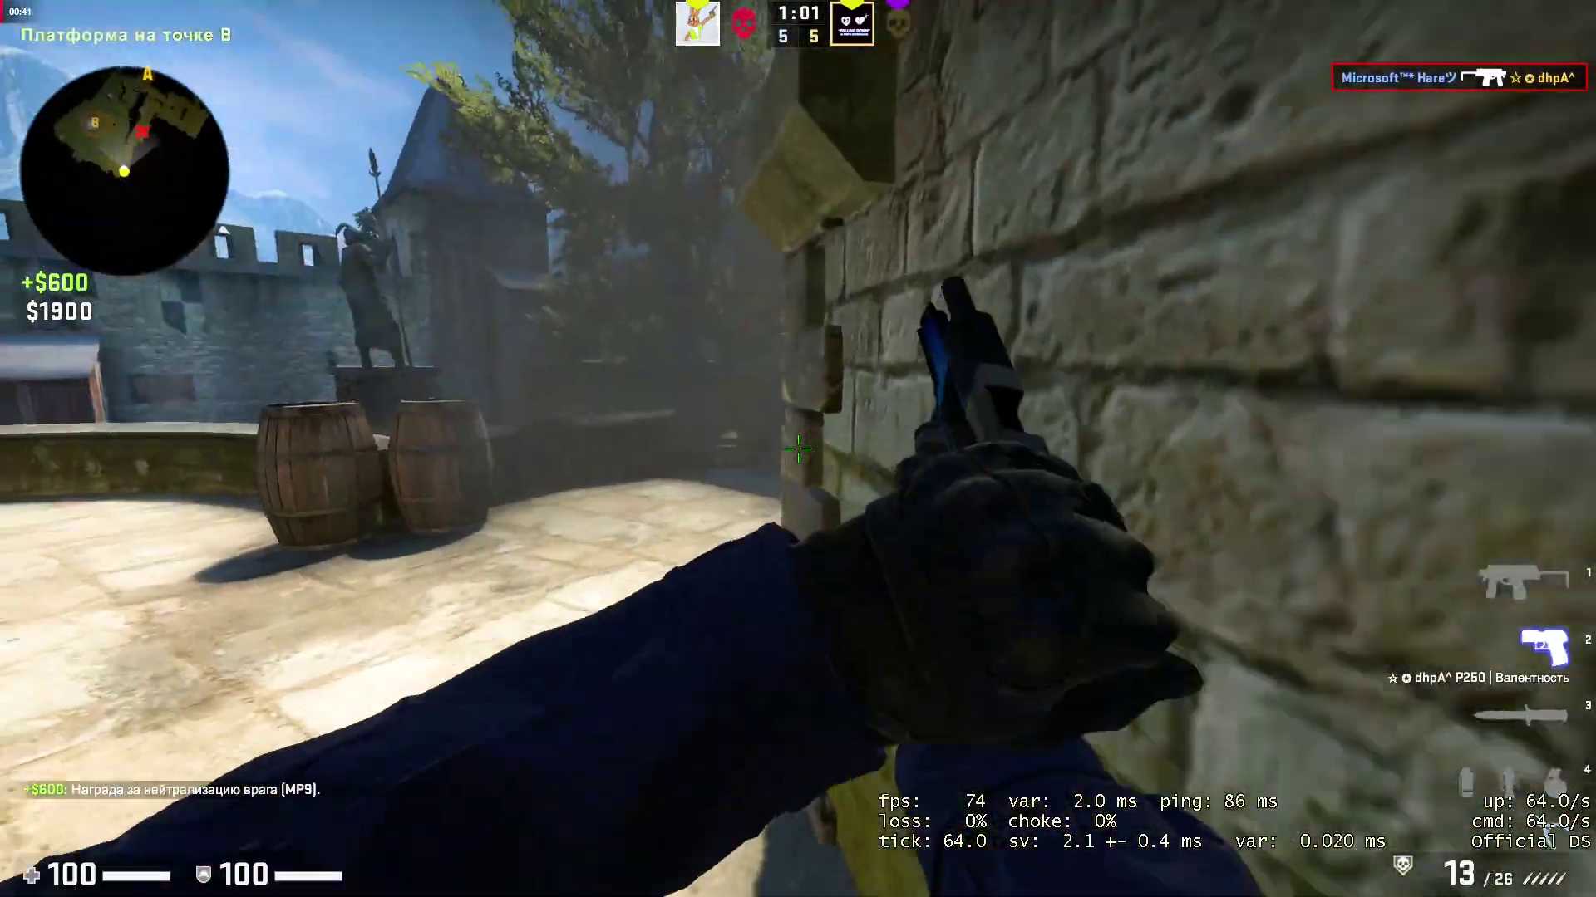
key("w")
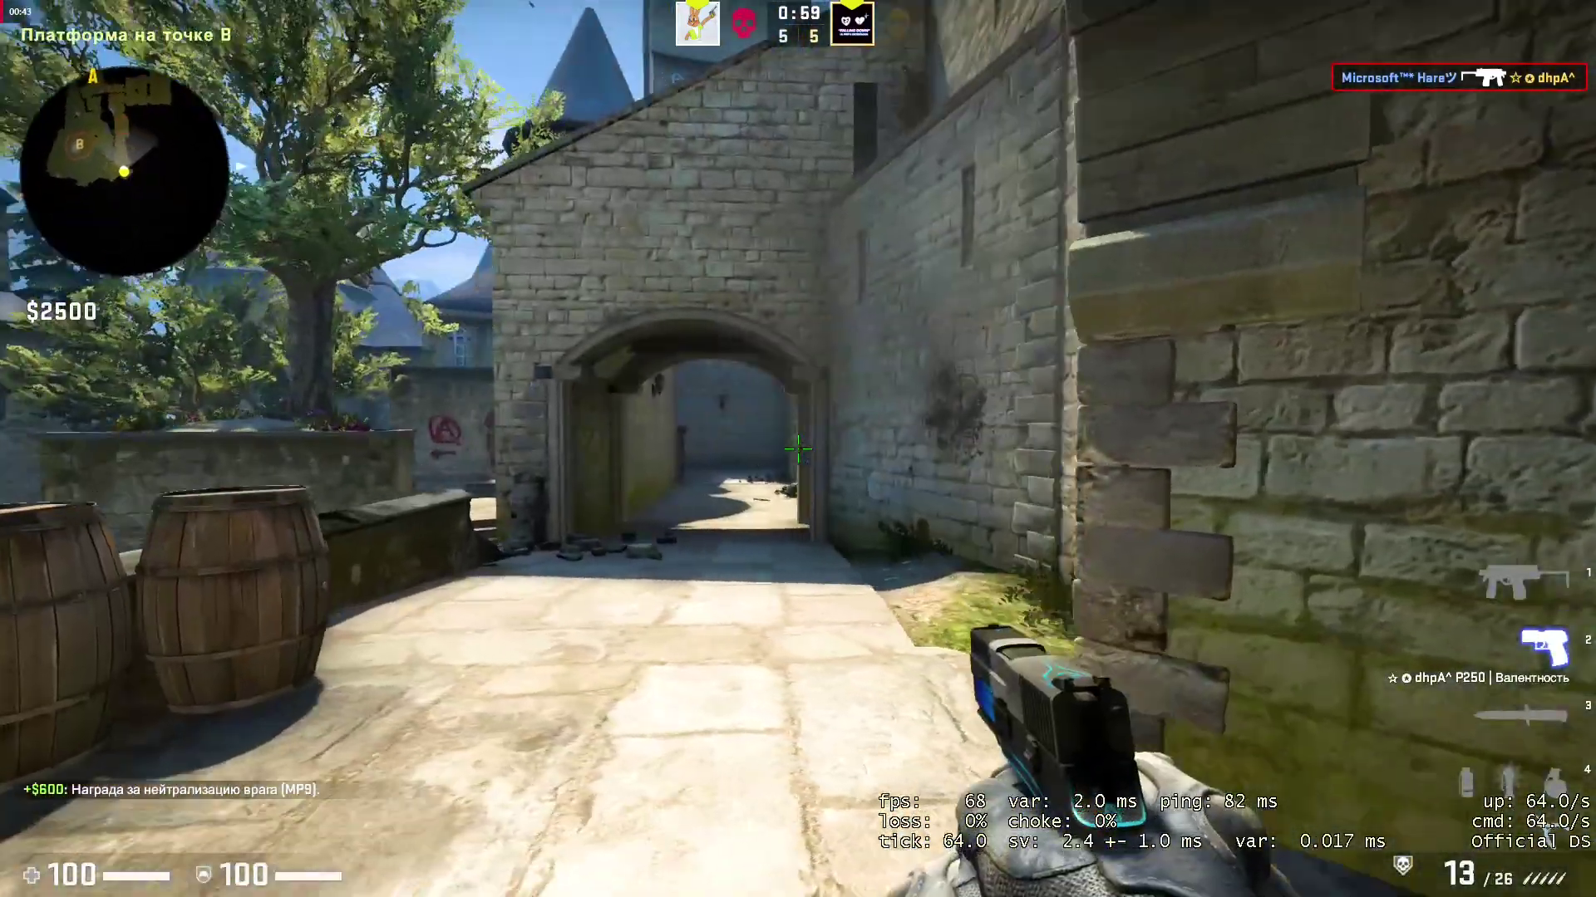
key("s")
left_click(798, 448)
left_click(798, 449)
left_click(798, 449)
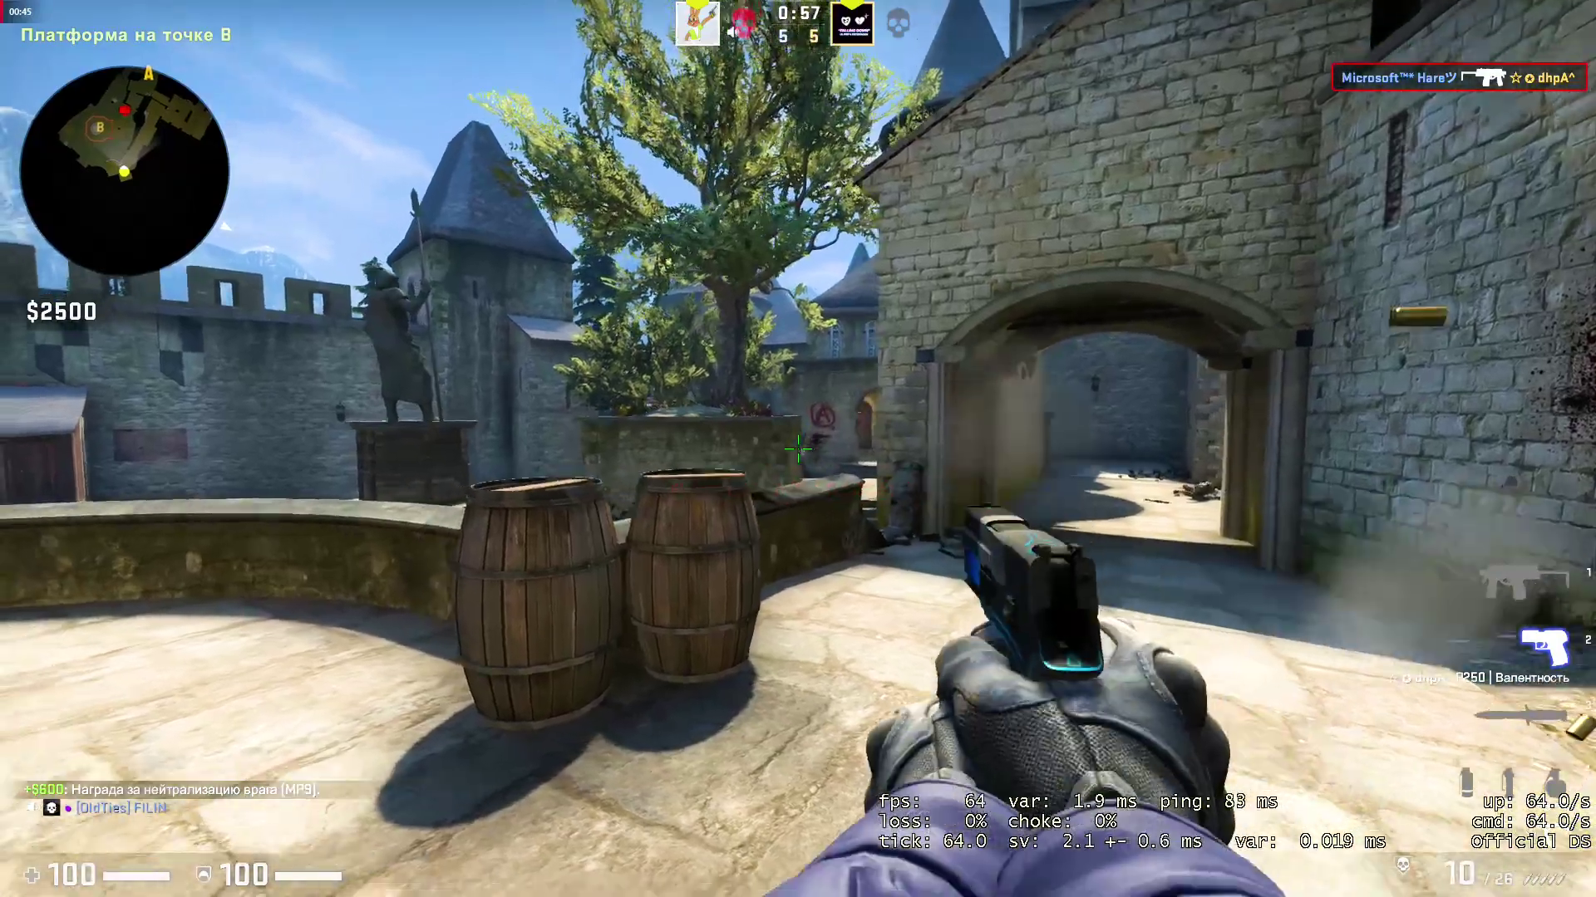
key("s")
left_click(797, 449)
left_click(798, 449)
left_click(798, 449)
left_click(798, 449)
left_click(798, 449)
key("r")
key("a")
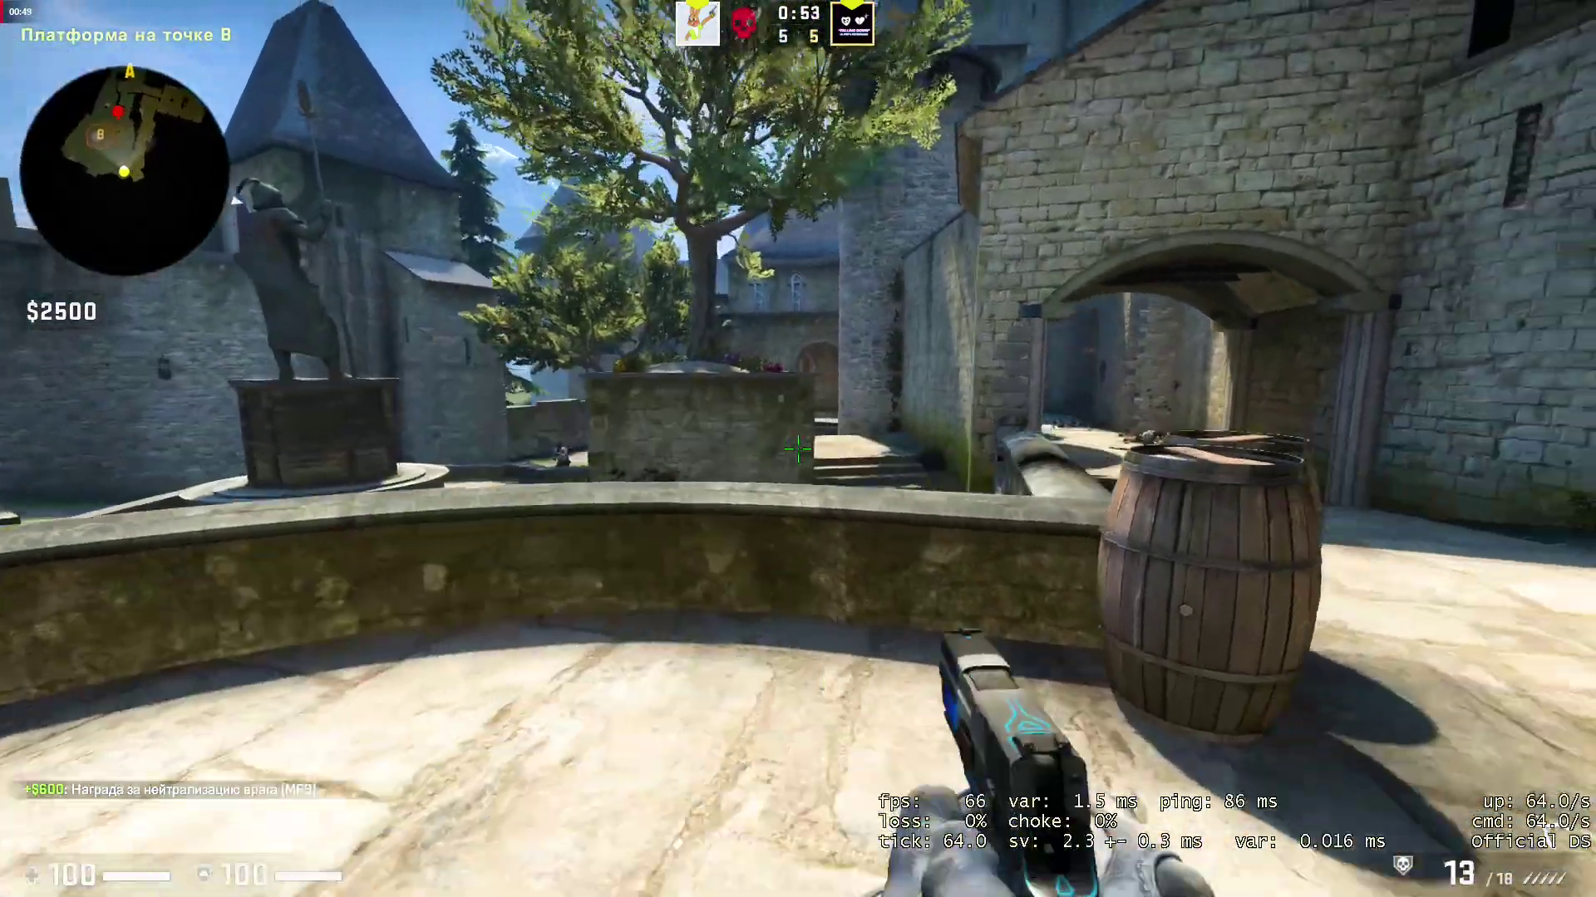
key("s")
left_click(798, 449)
left_click(798, 448)
left_click(797, 449)
left_click(798, 449)
left_click(797, 449)
key("f")
key("r")
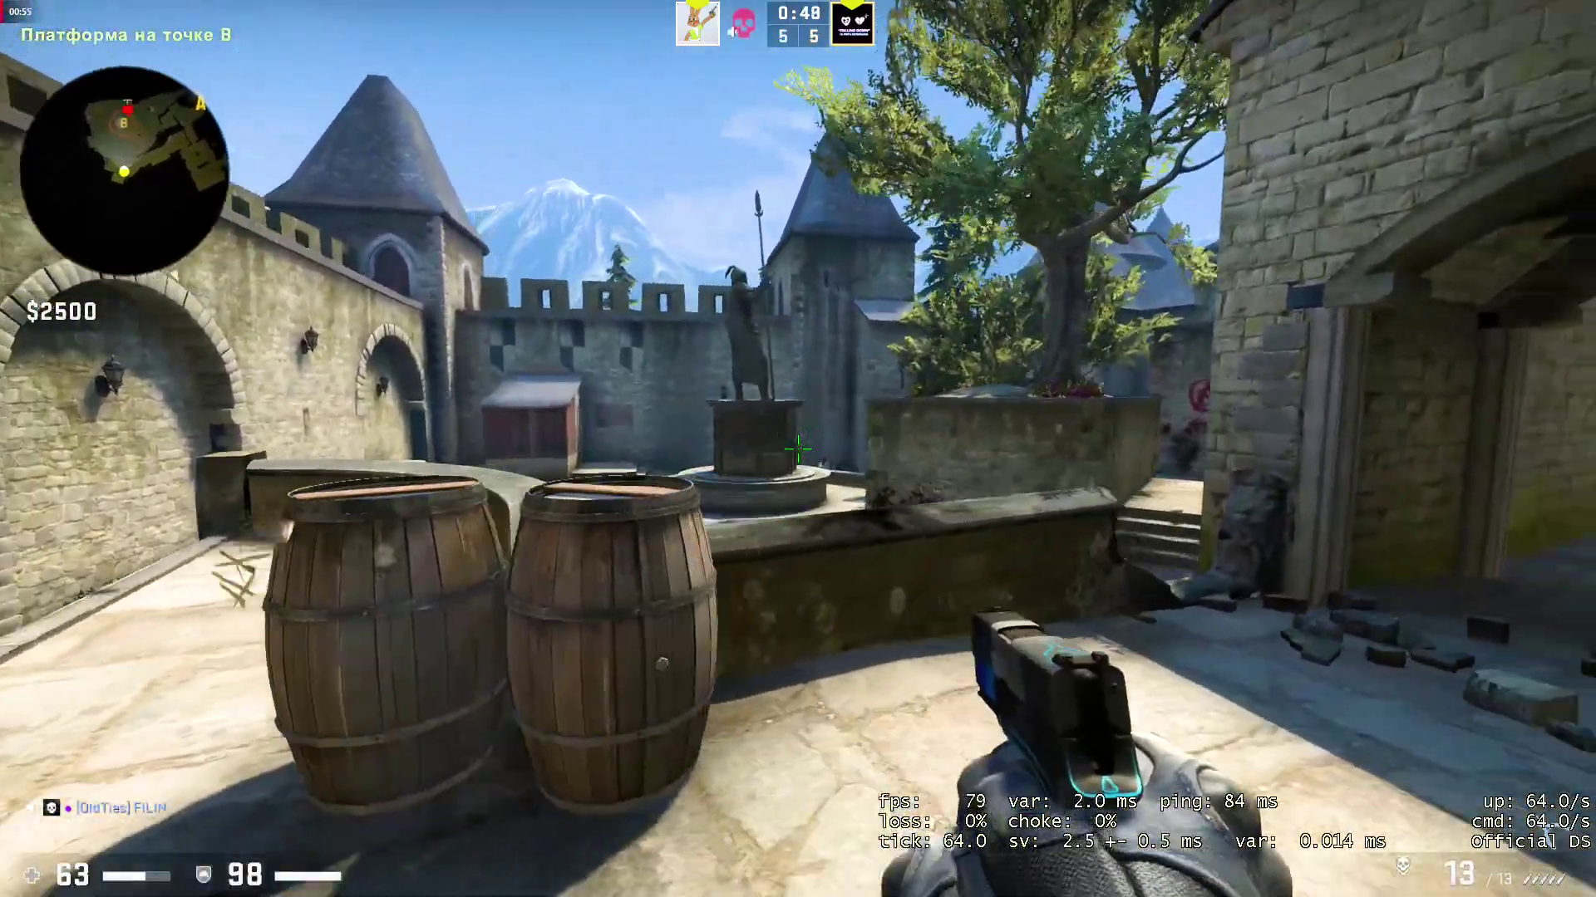
left_click(798, 449)
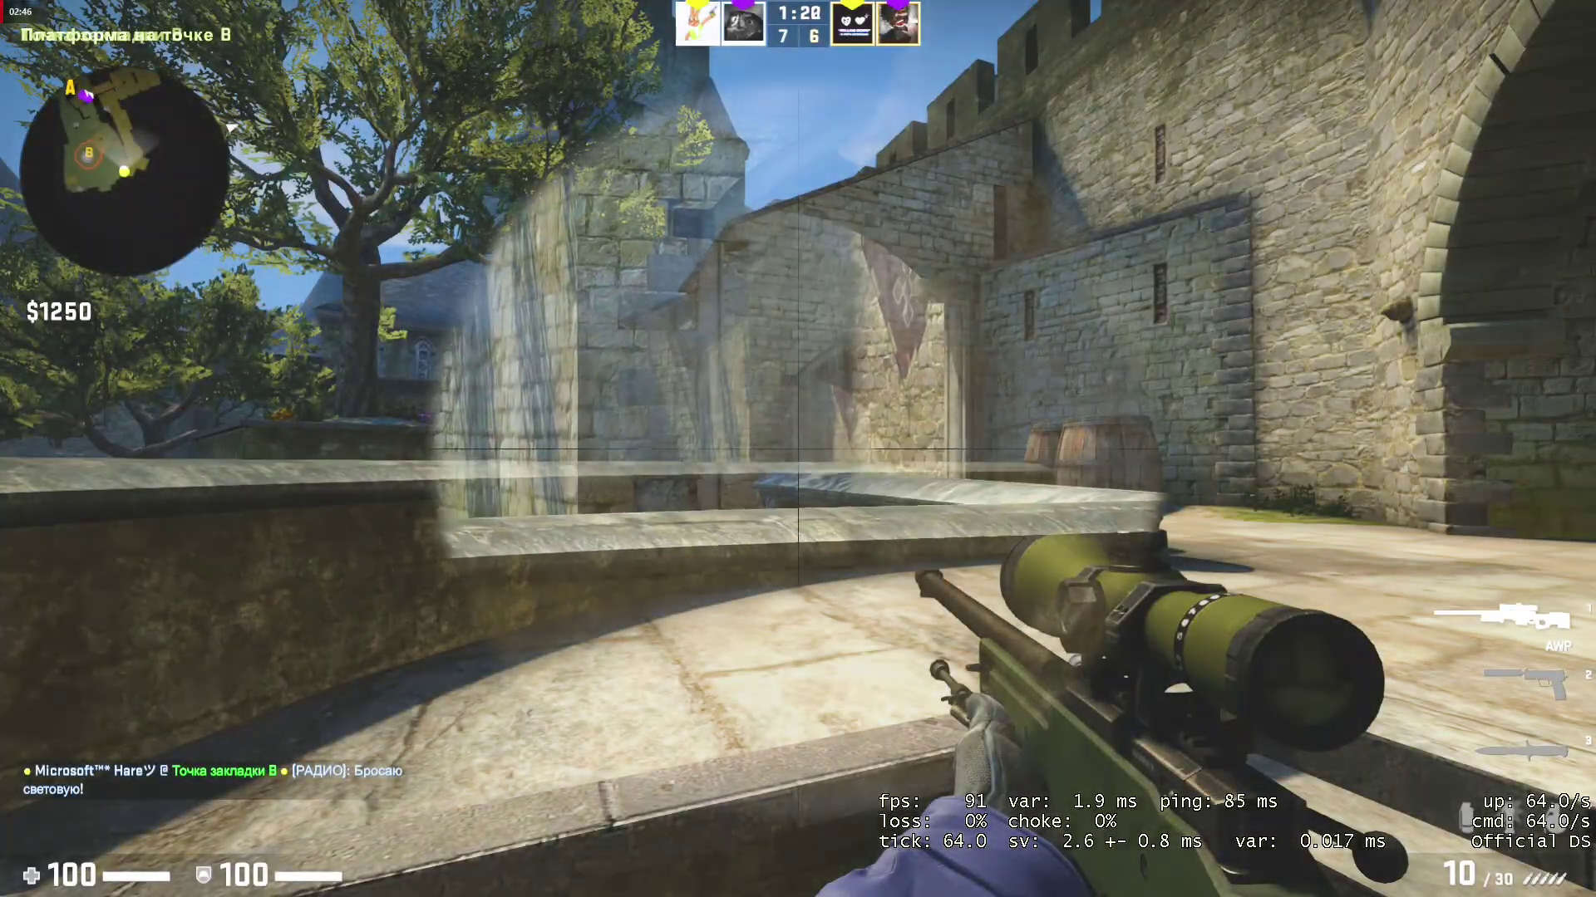
right_click(798, 448)
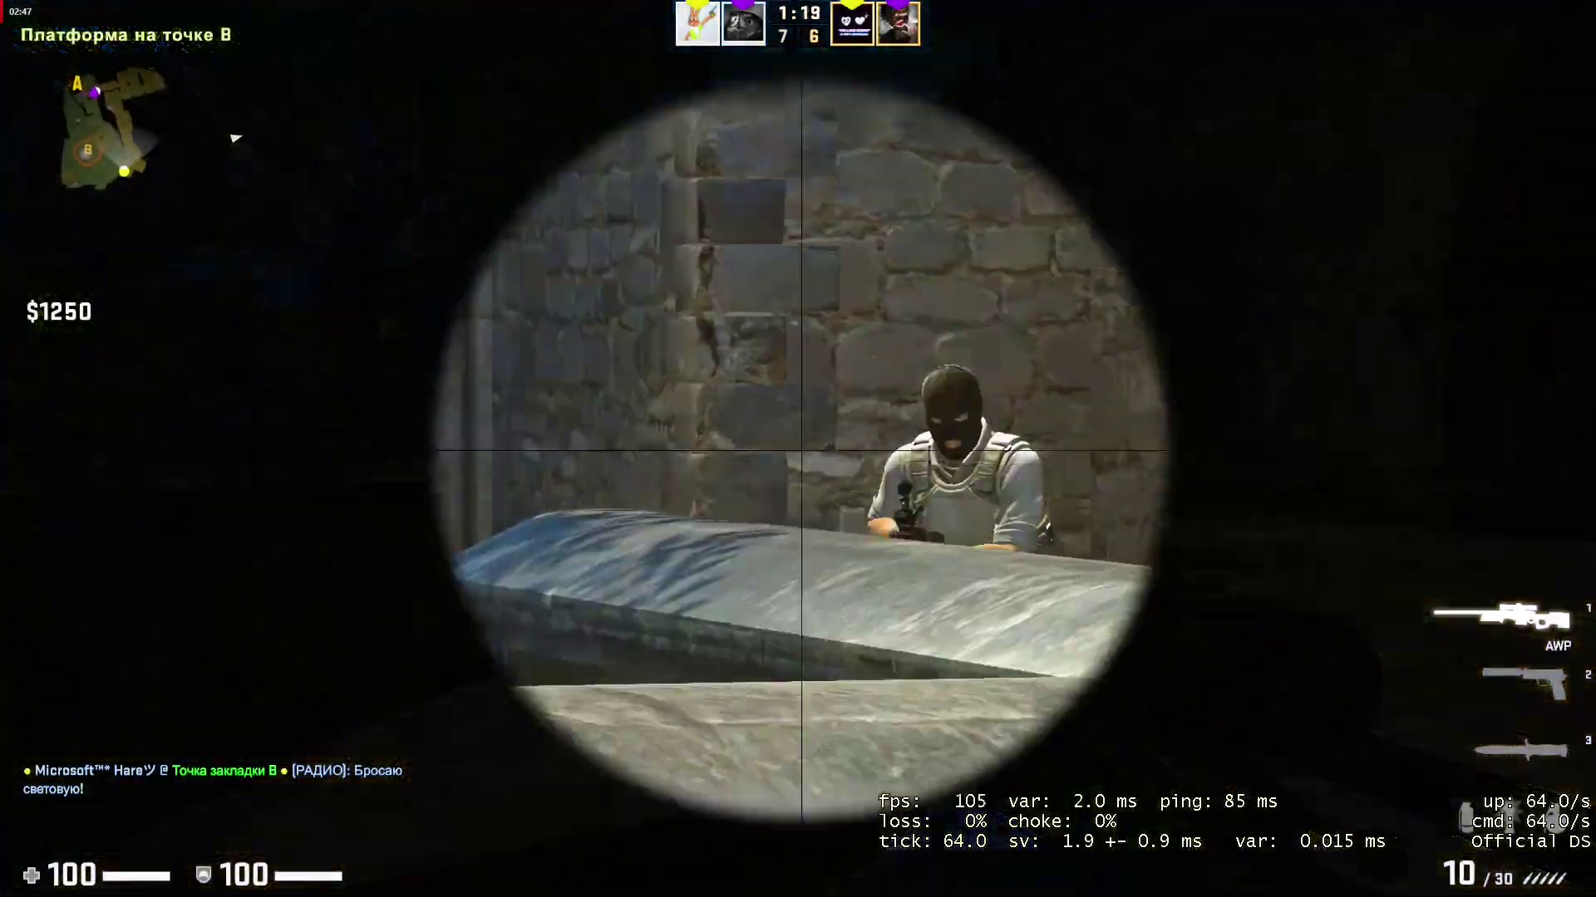
left_click(798, 448)
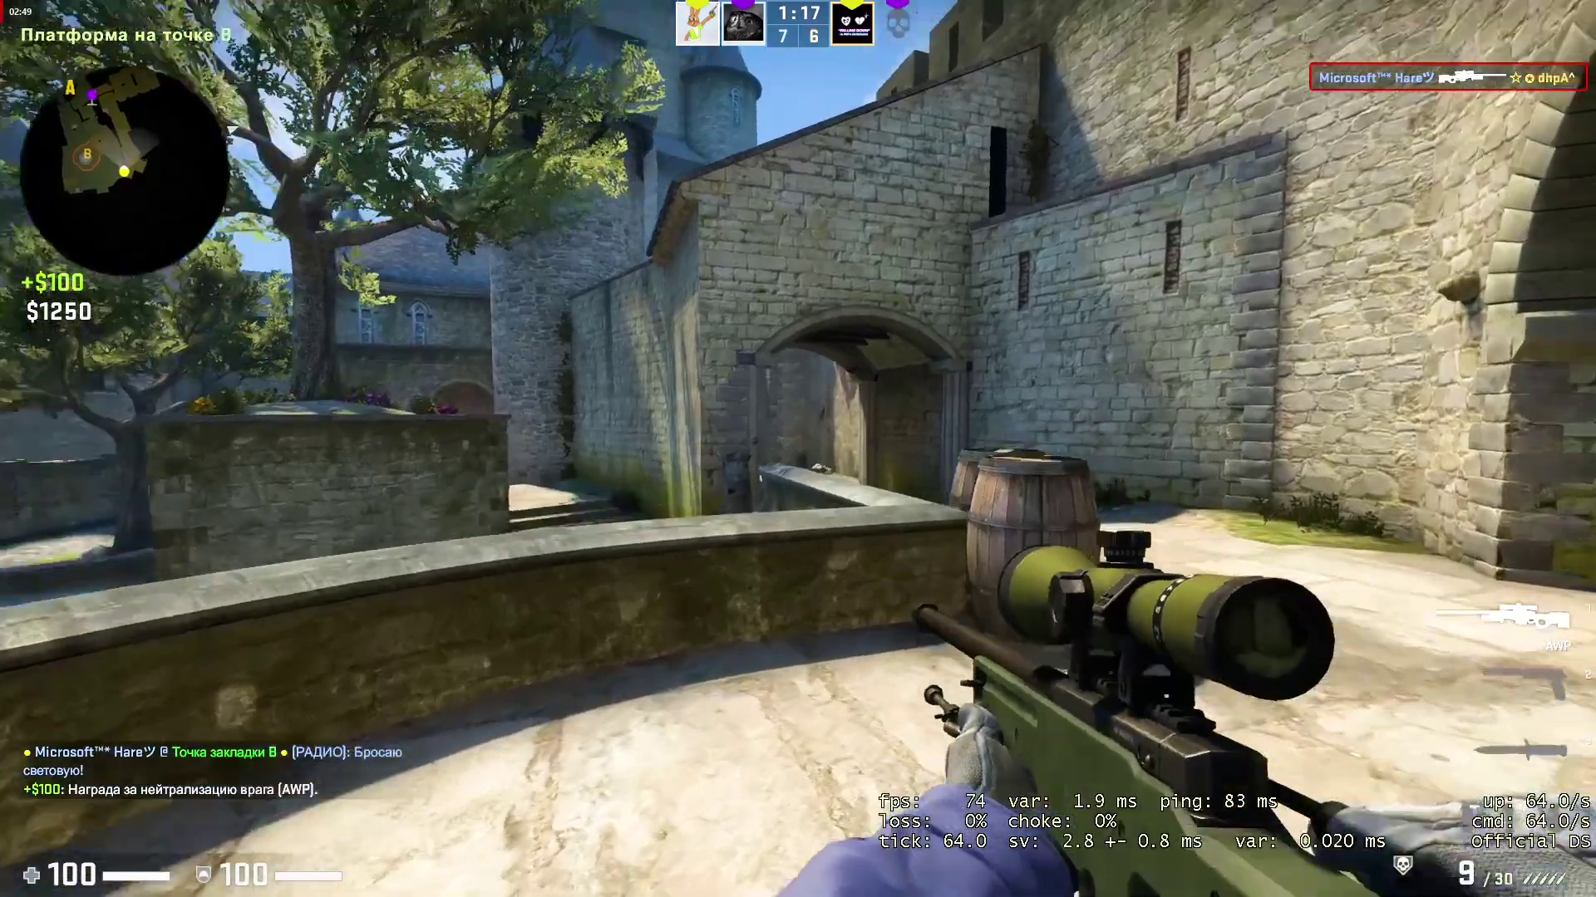
right_click(797, 449)
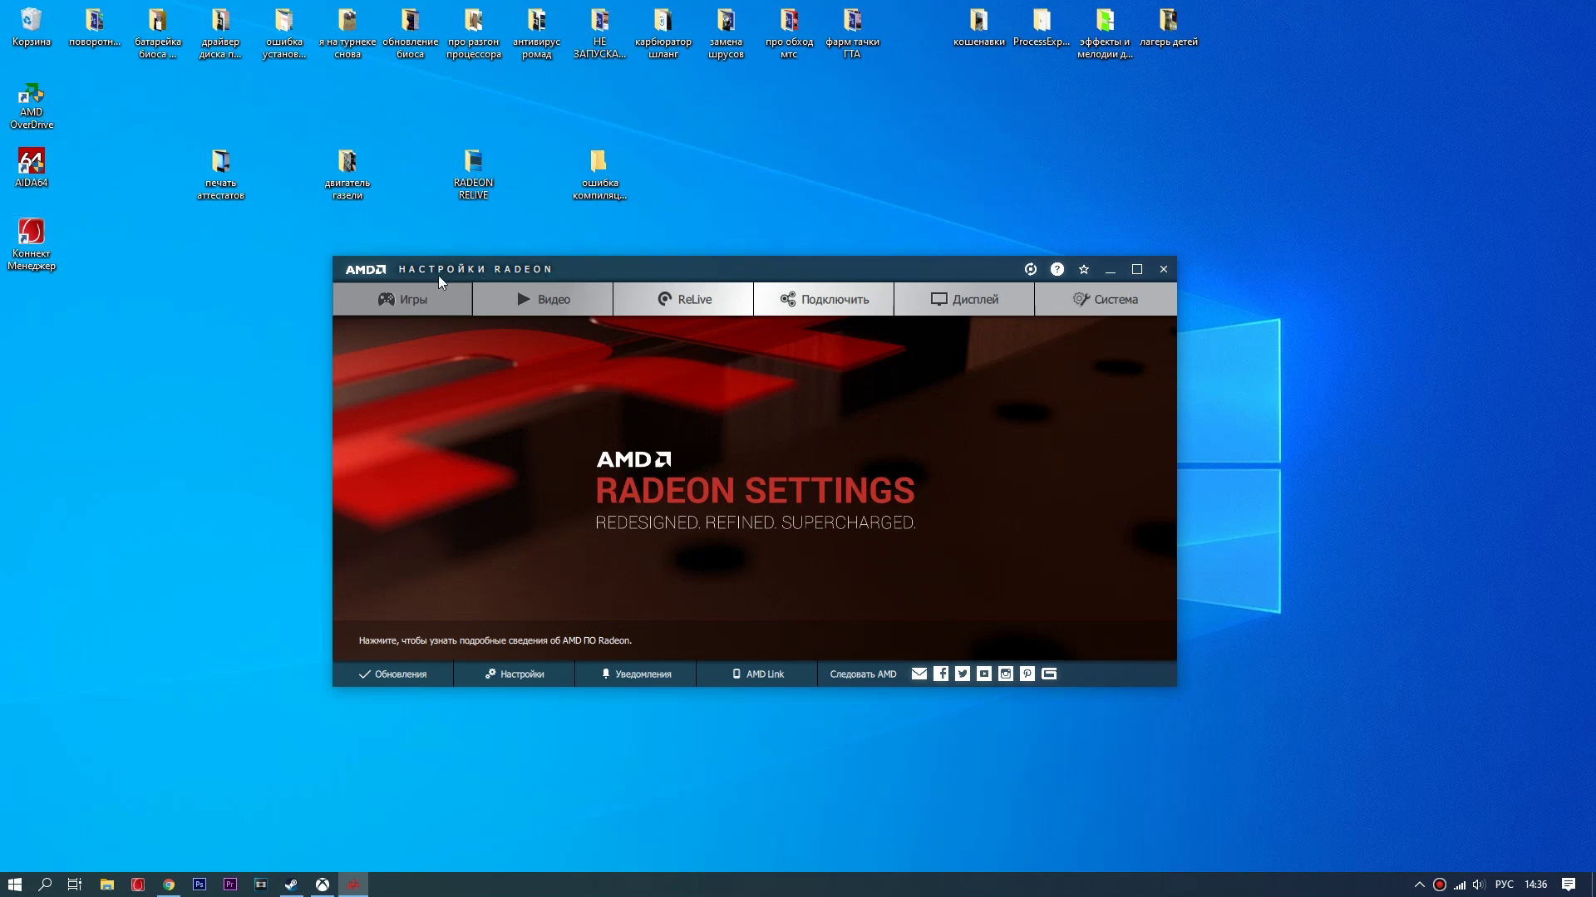
left_click_drag(759, 274, 732, 300)
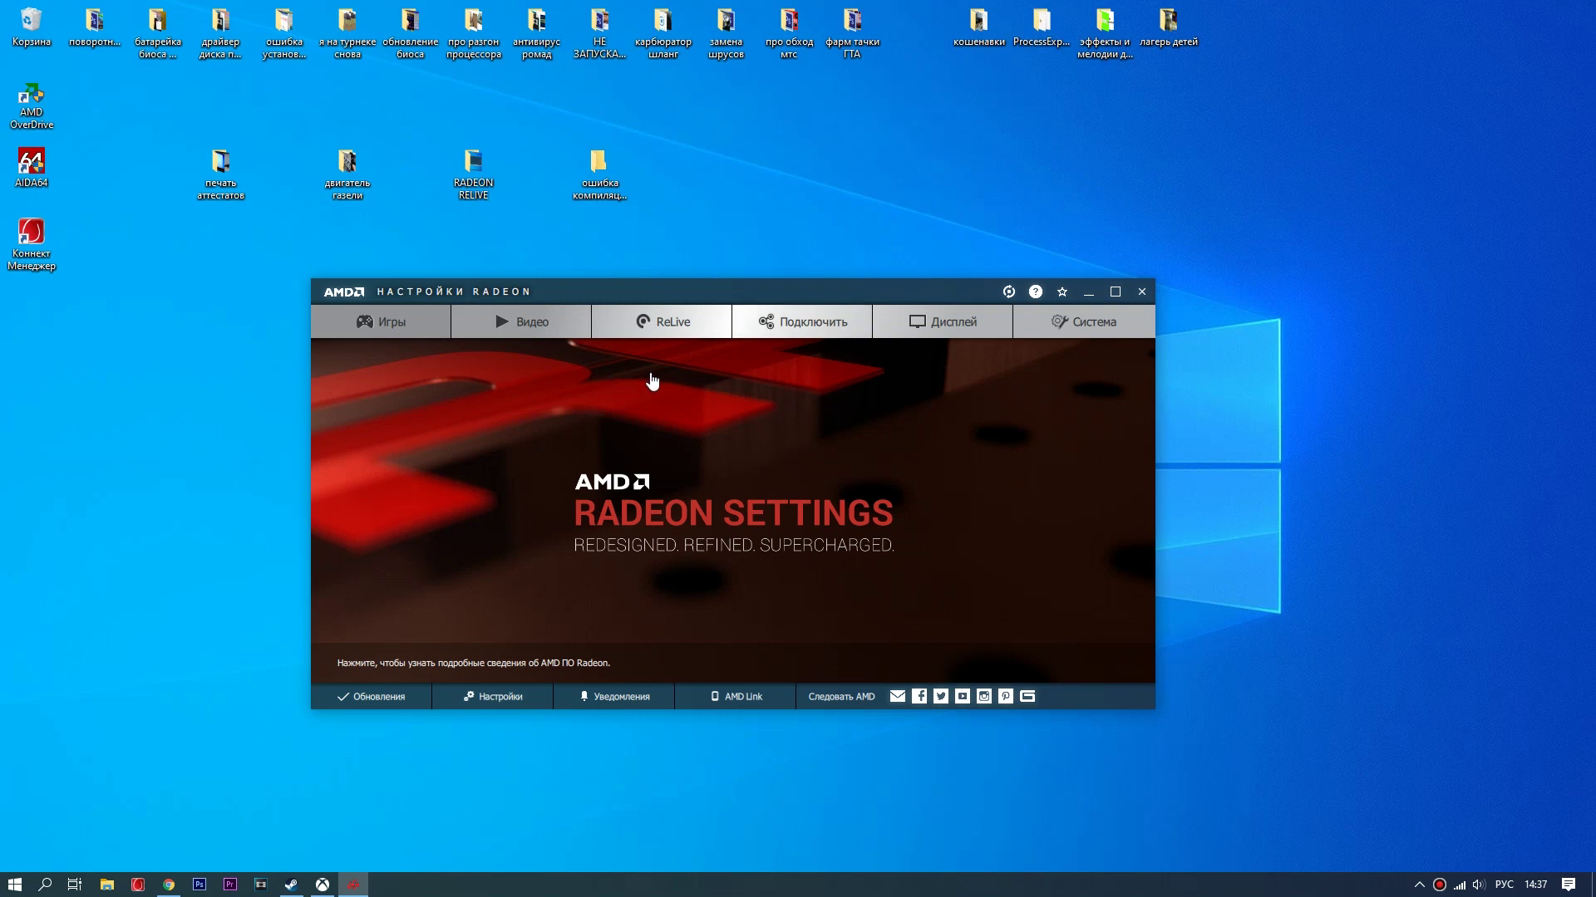
left_click(687, 293)
mouse_move(688, 294)
left_mouse_down()
mouse_move(752, 286)
mouse_move(694, 286)
left_mouse_up()
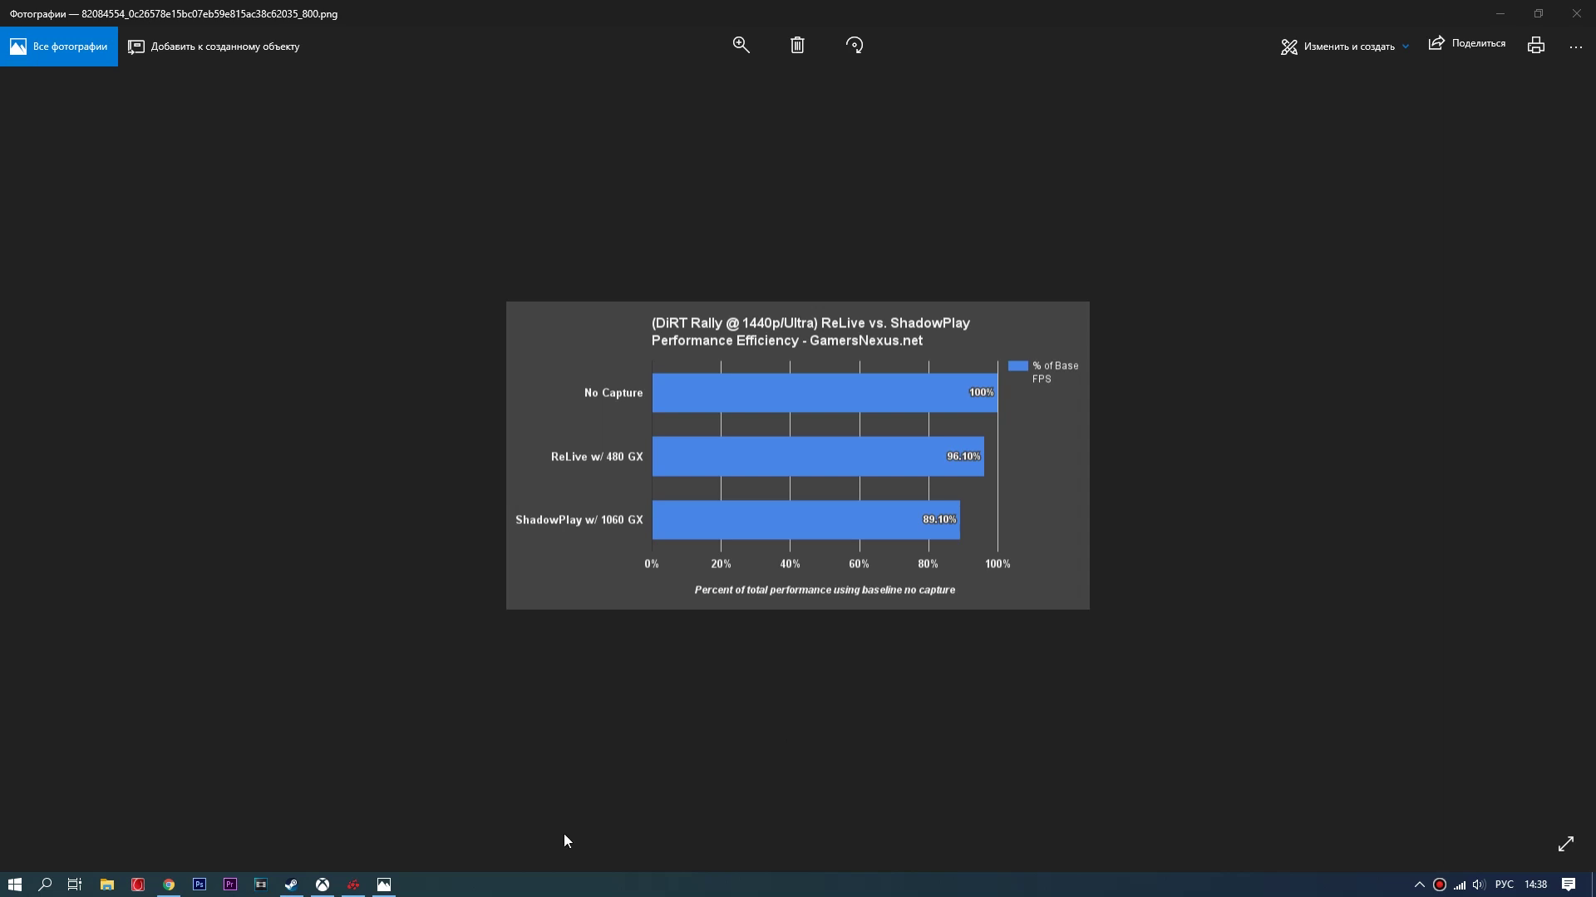
Step: Switch from the performance chart image back to Radeon Settings and open the ReLive settings
left_click(353, 885)
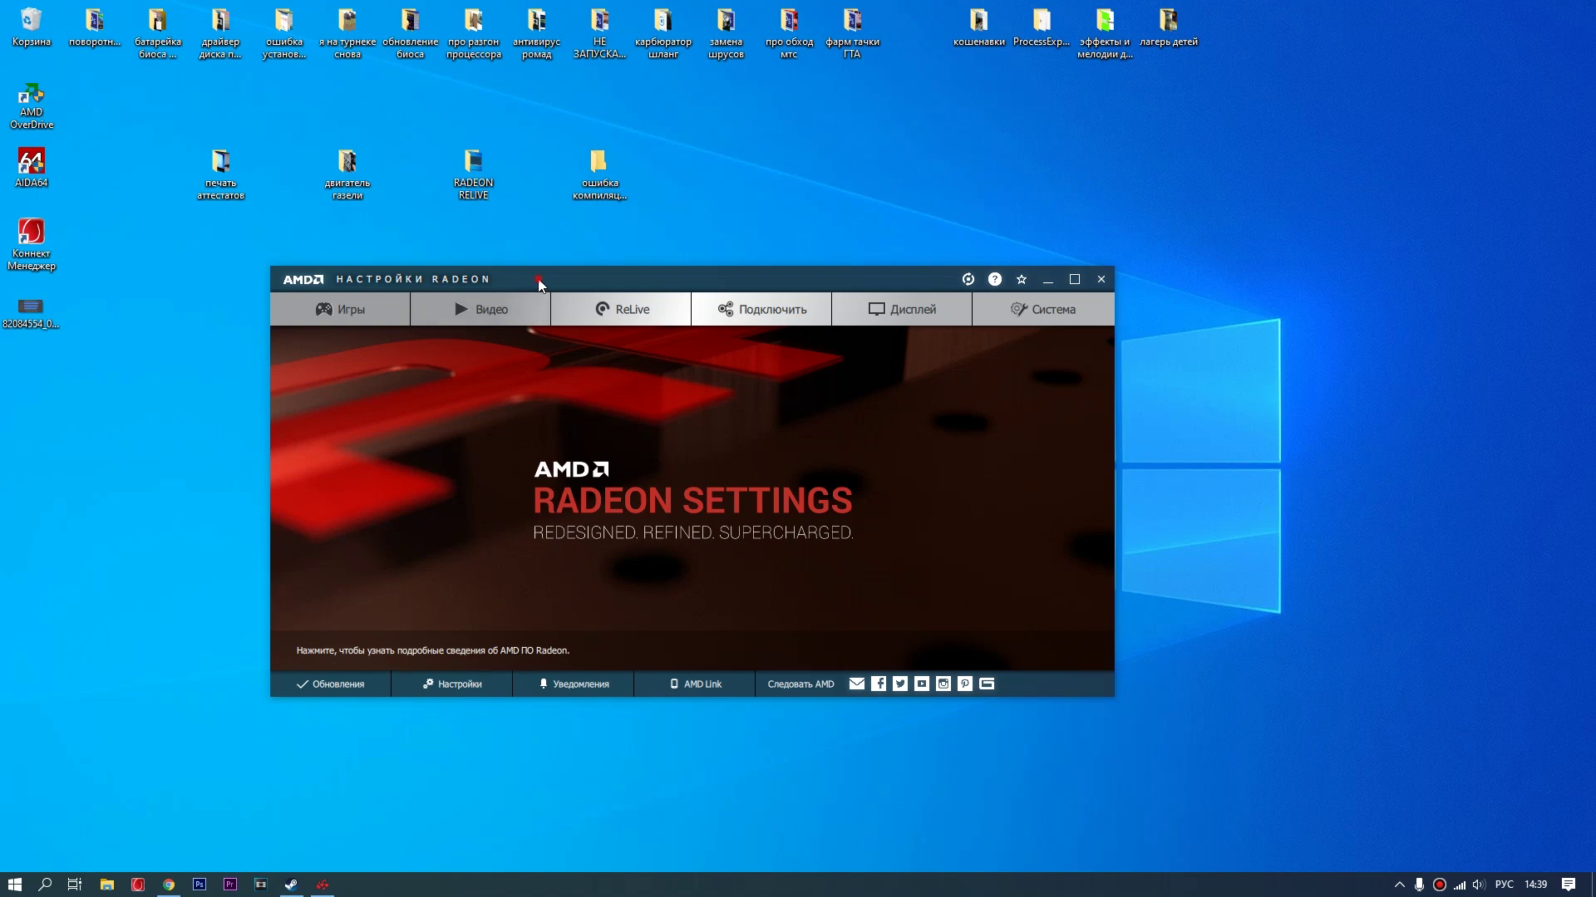
left_click_drag(538, 280, 573, 278)
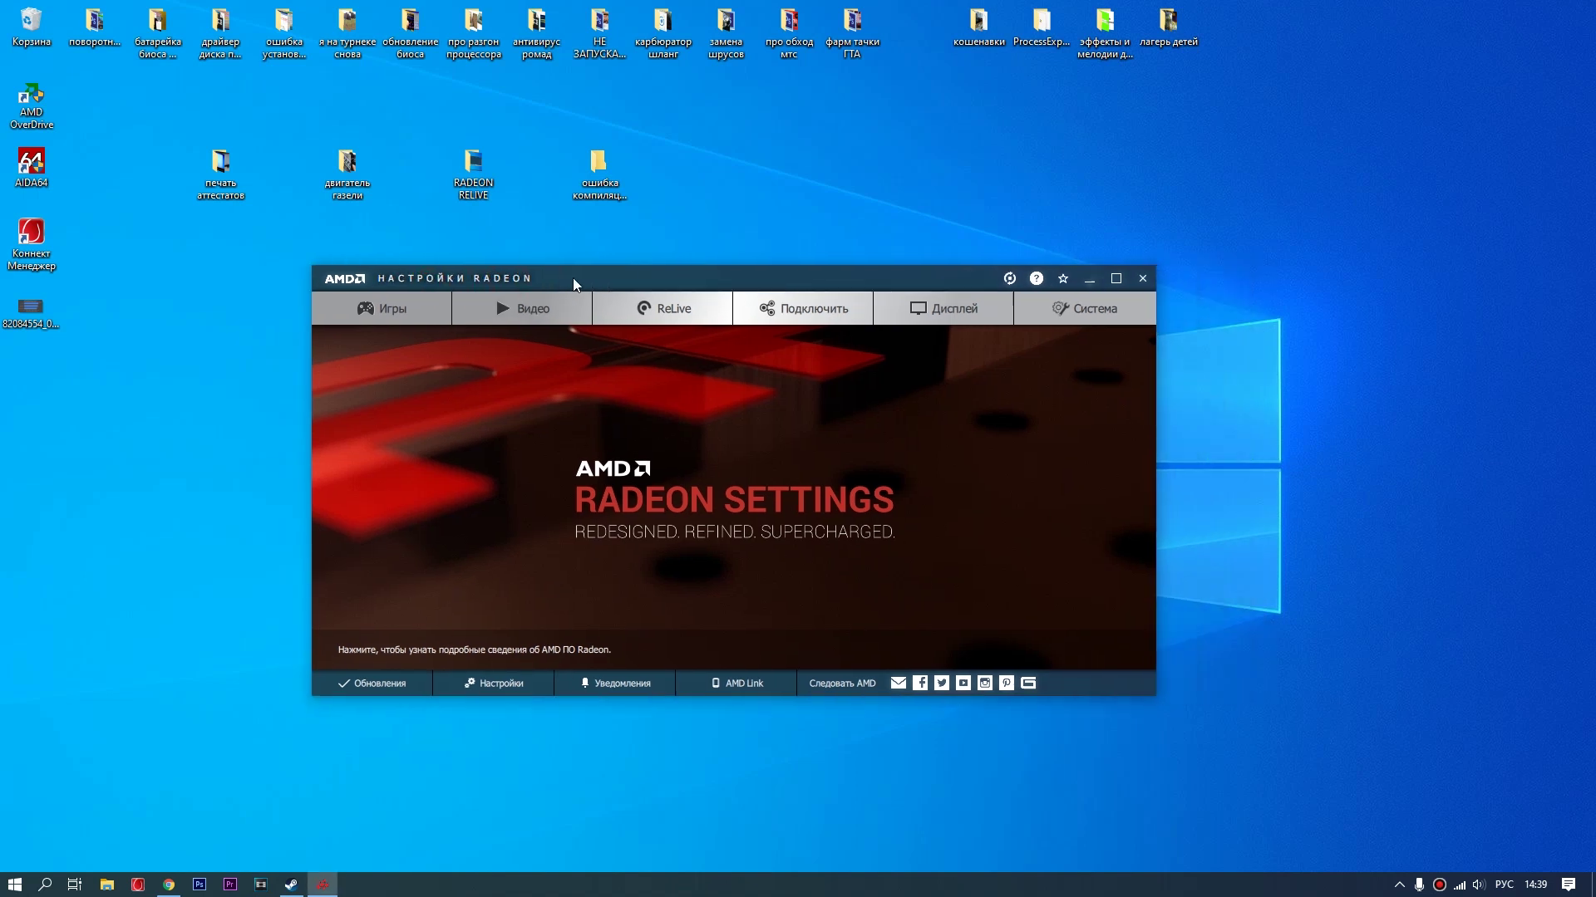
left_click(663, 307)
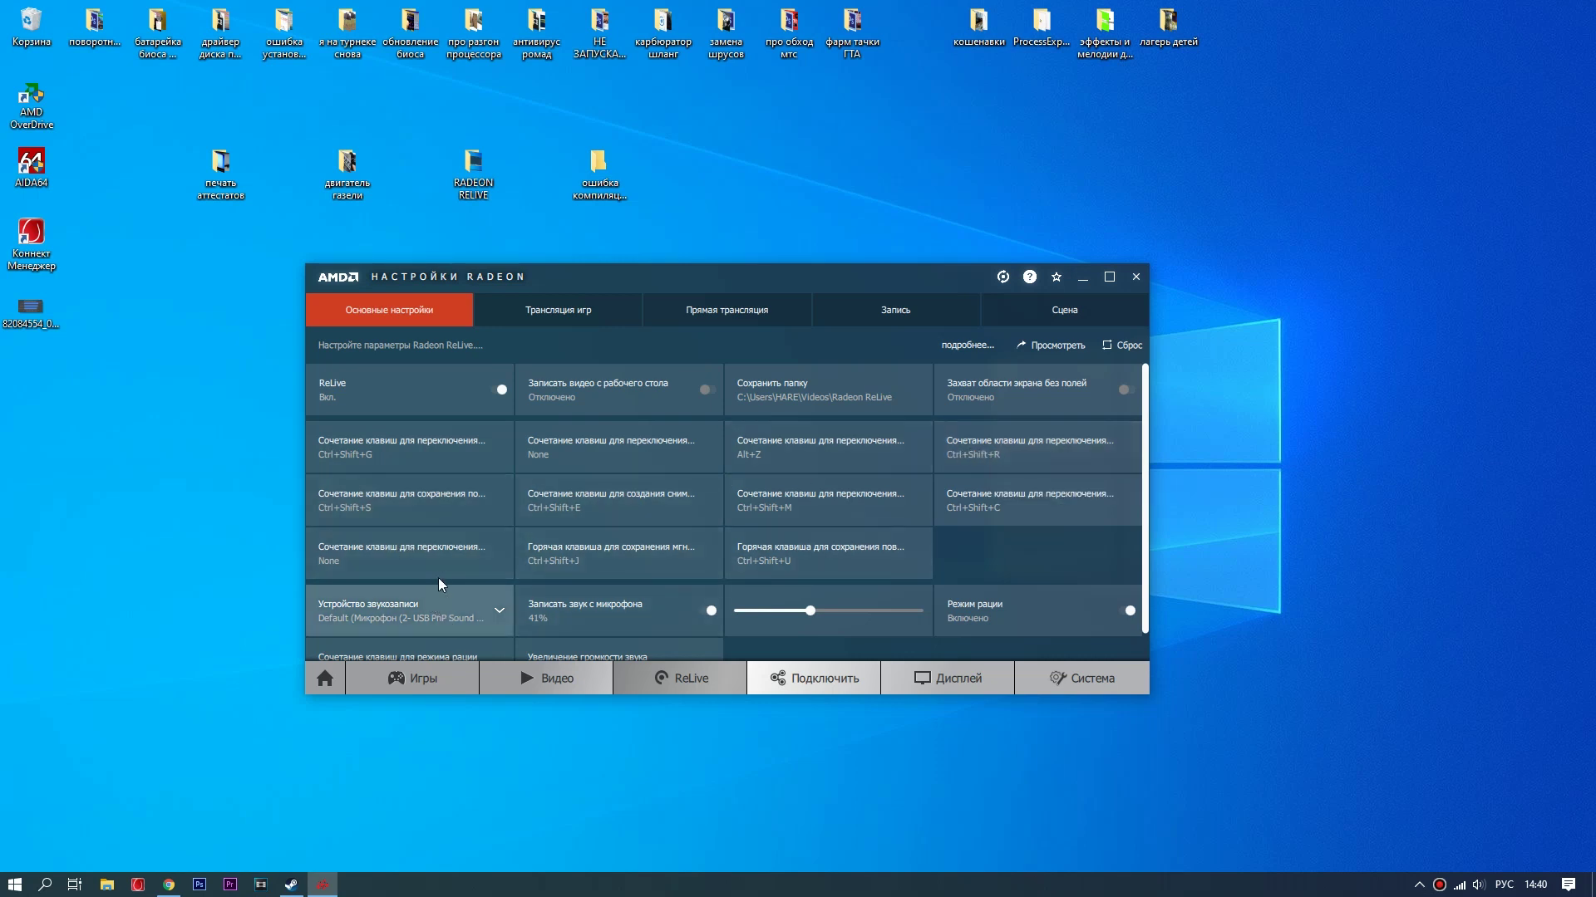
Step: Choose Default (Микрофон (2- USB PnP Sound Device)) as the ReLive audio recording device
scroll(442, 573, "down", 1)
scroll(445, 560, "down", 1)
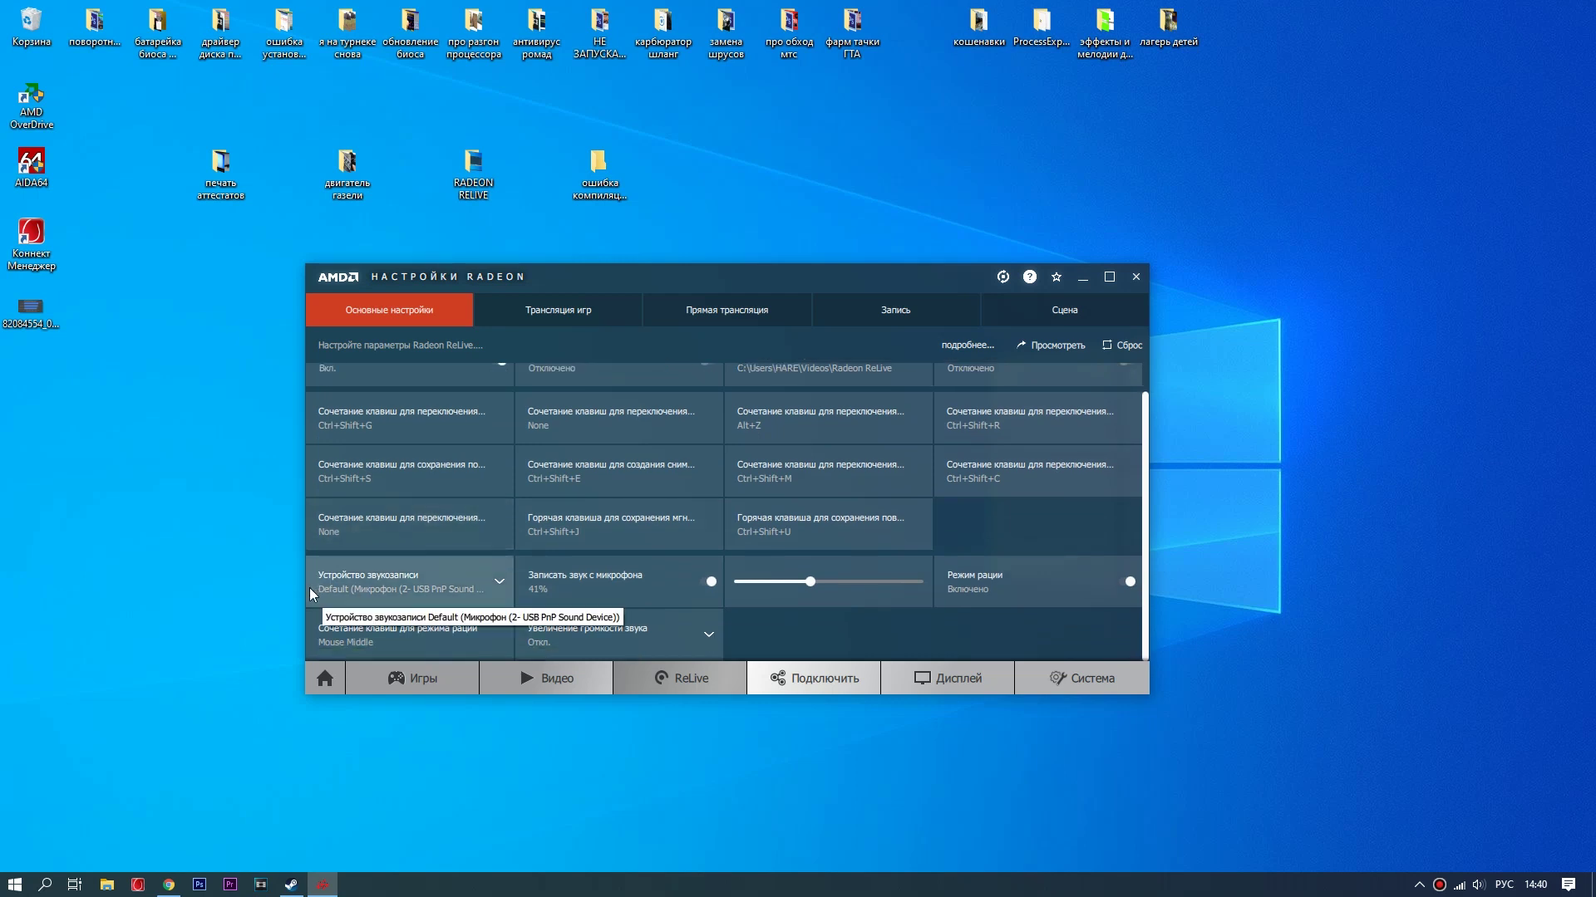
left_click(421, 586)
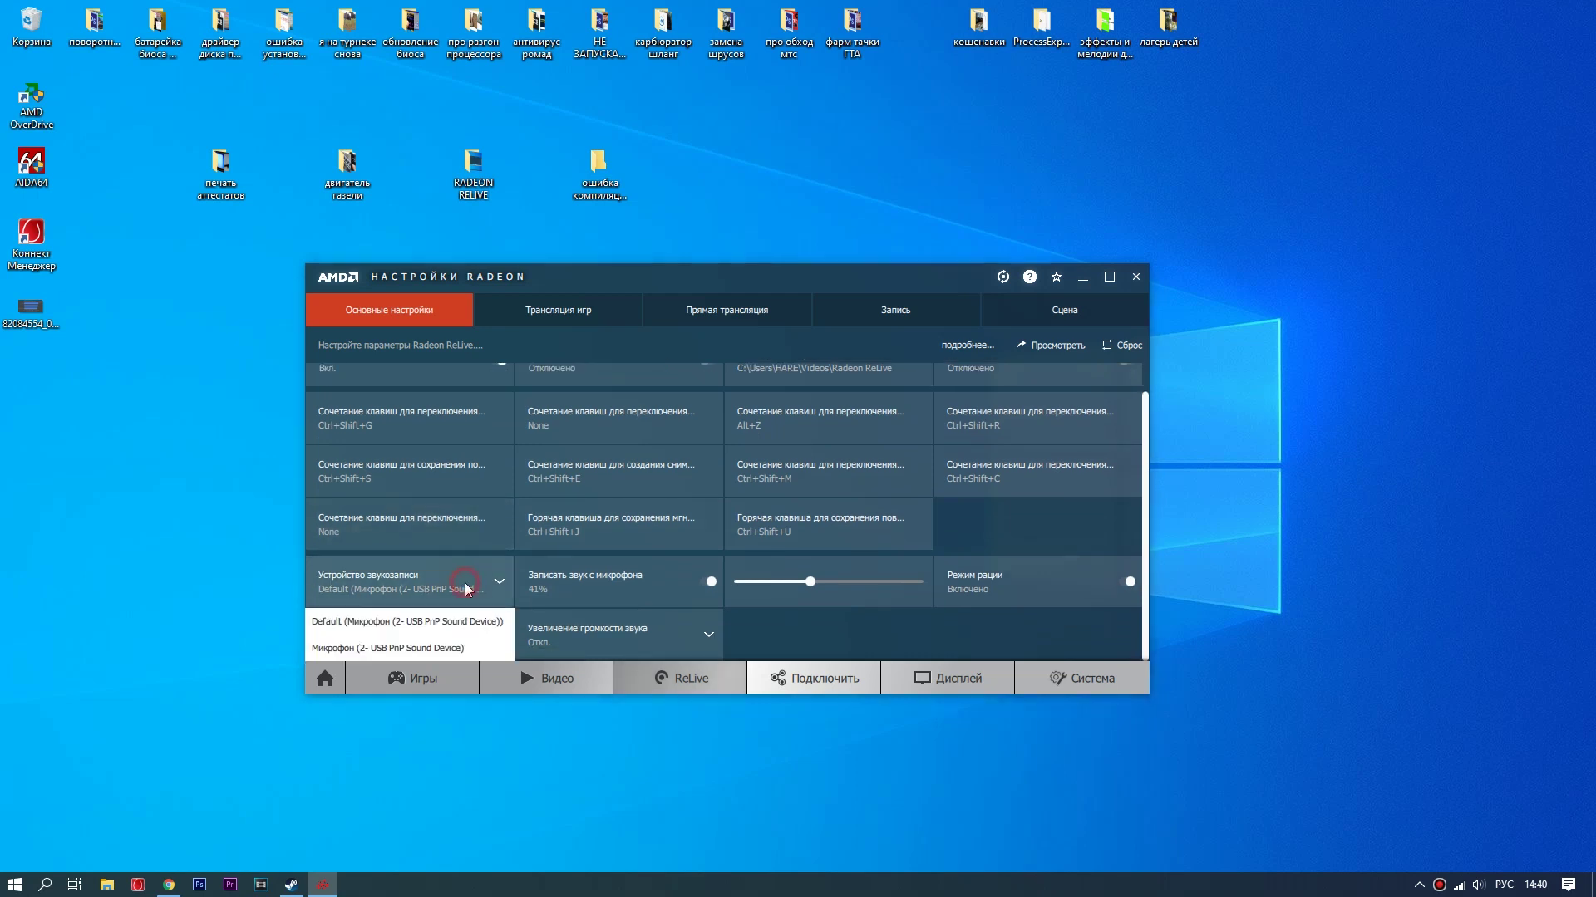
left_click(370, 623)
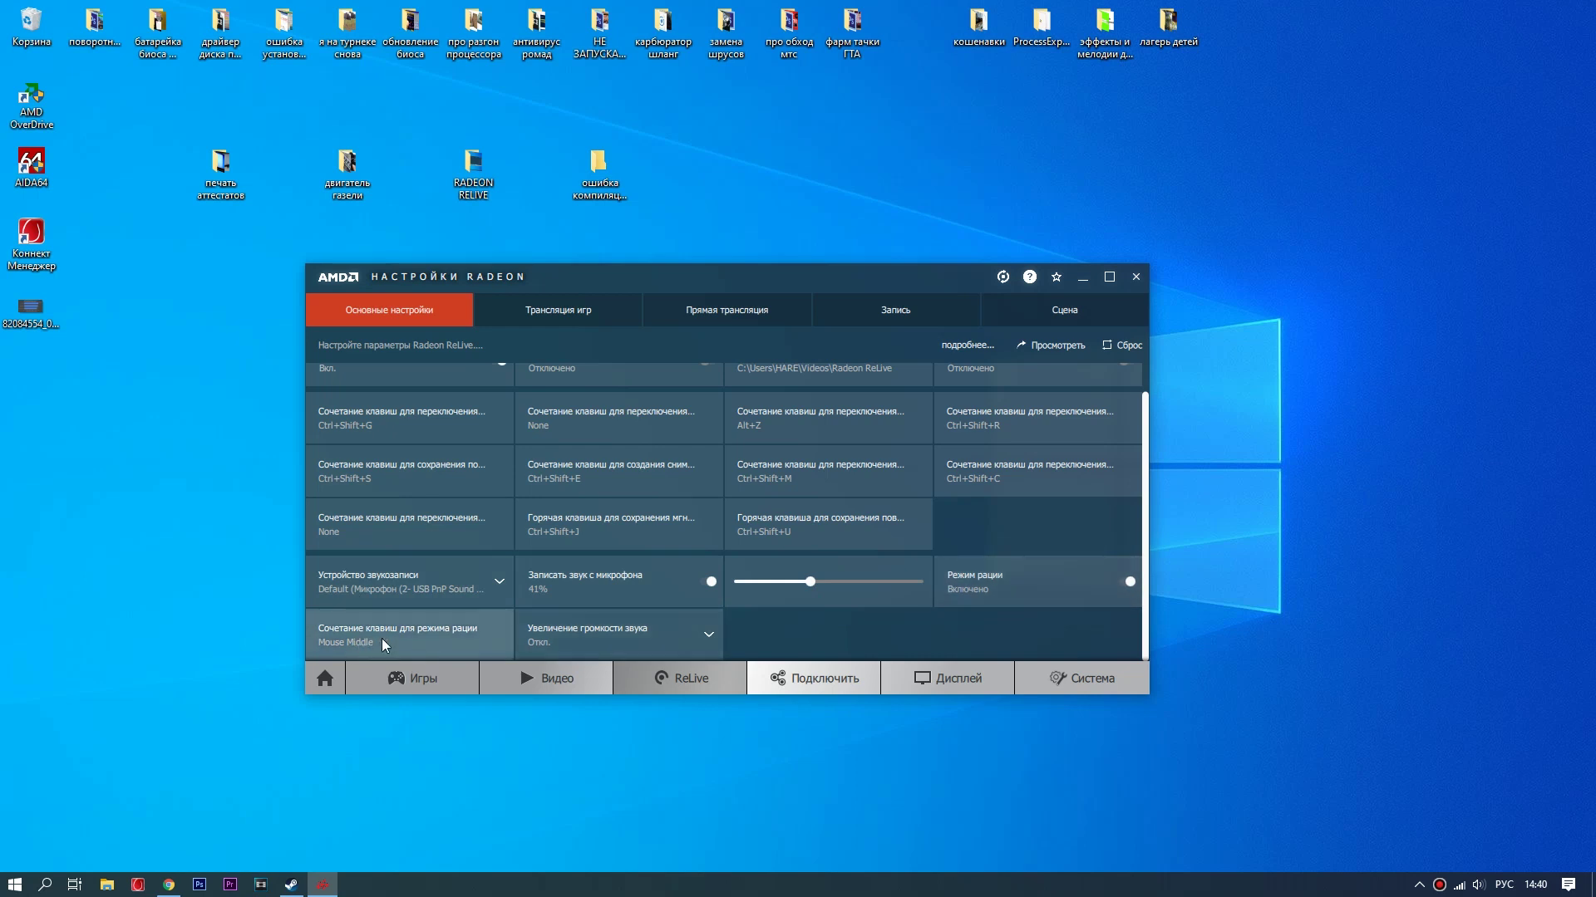
Step: Open the ReLive live streaming settings (Прямая трансляция) to review the streaming services, resolution and bitrate options
left_click(531, 314)
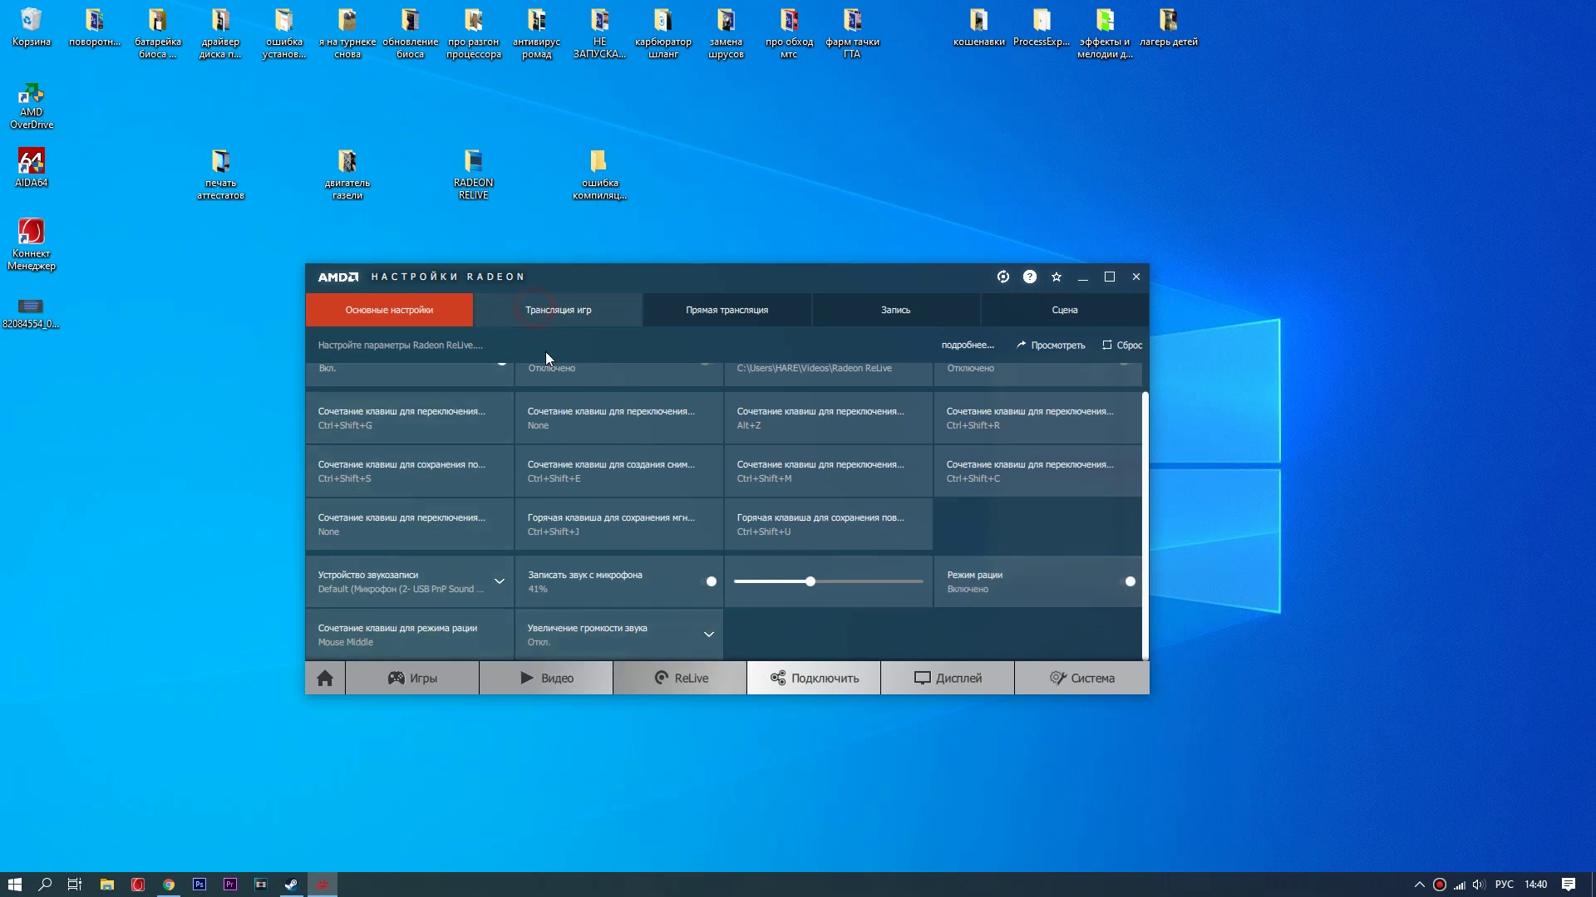
left_click(705, 317)
left_click(691, 323)
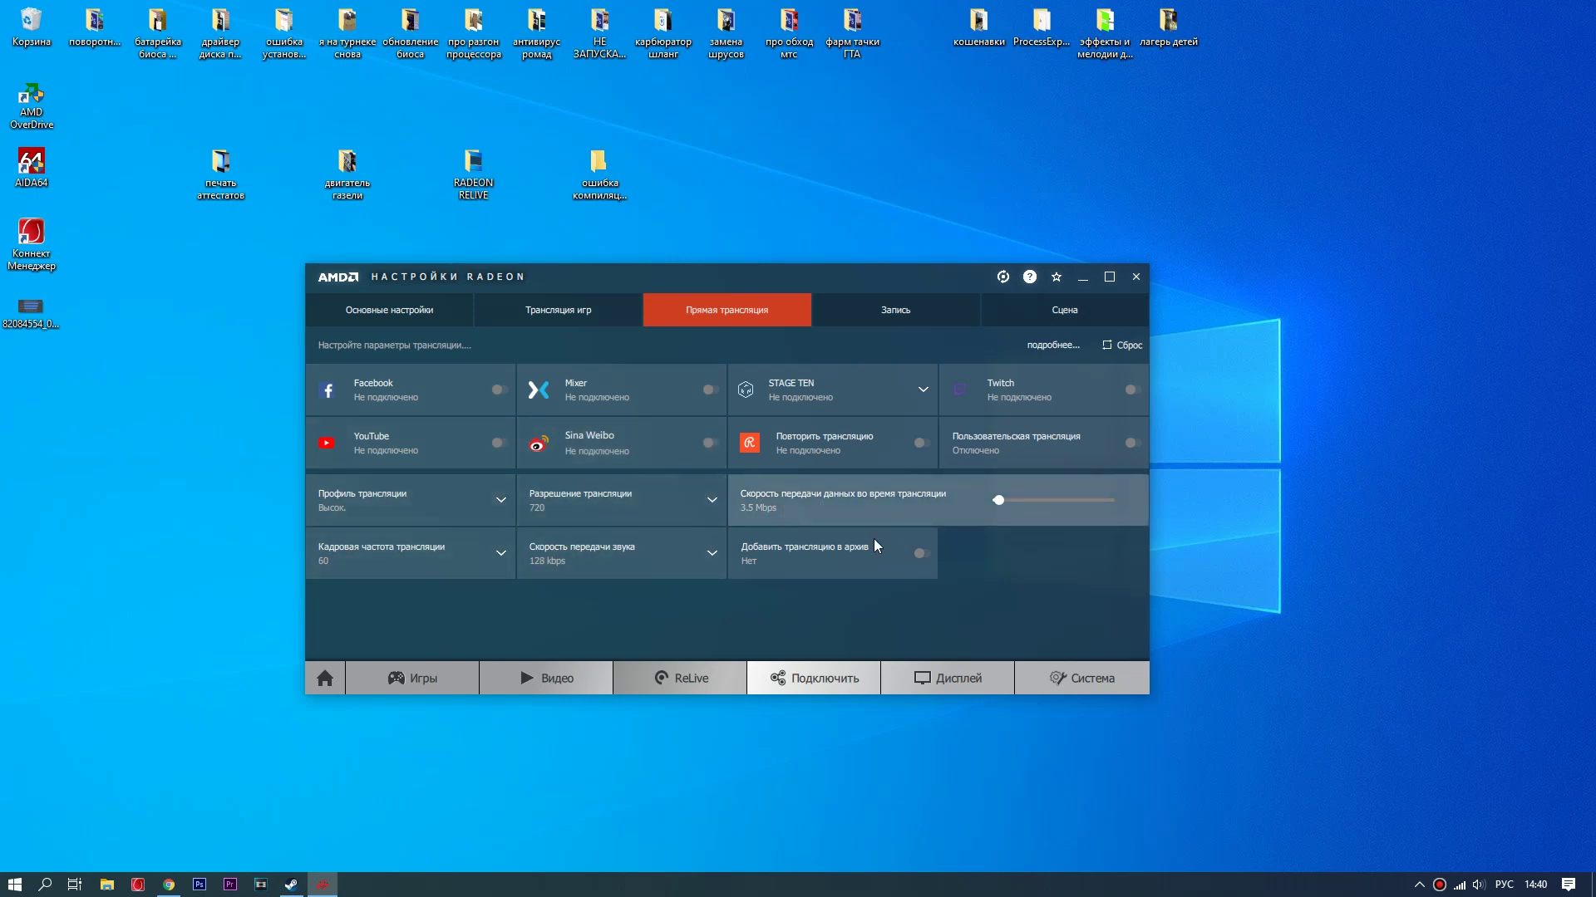
Step: Open the ReLive recording settings (Запись) and look through the available recording profiles without changing the selection
left_click(874, 314)
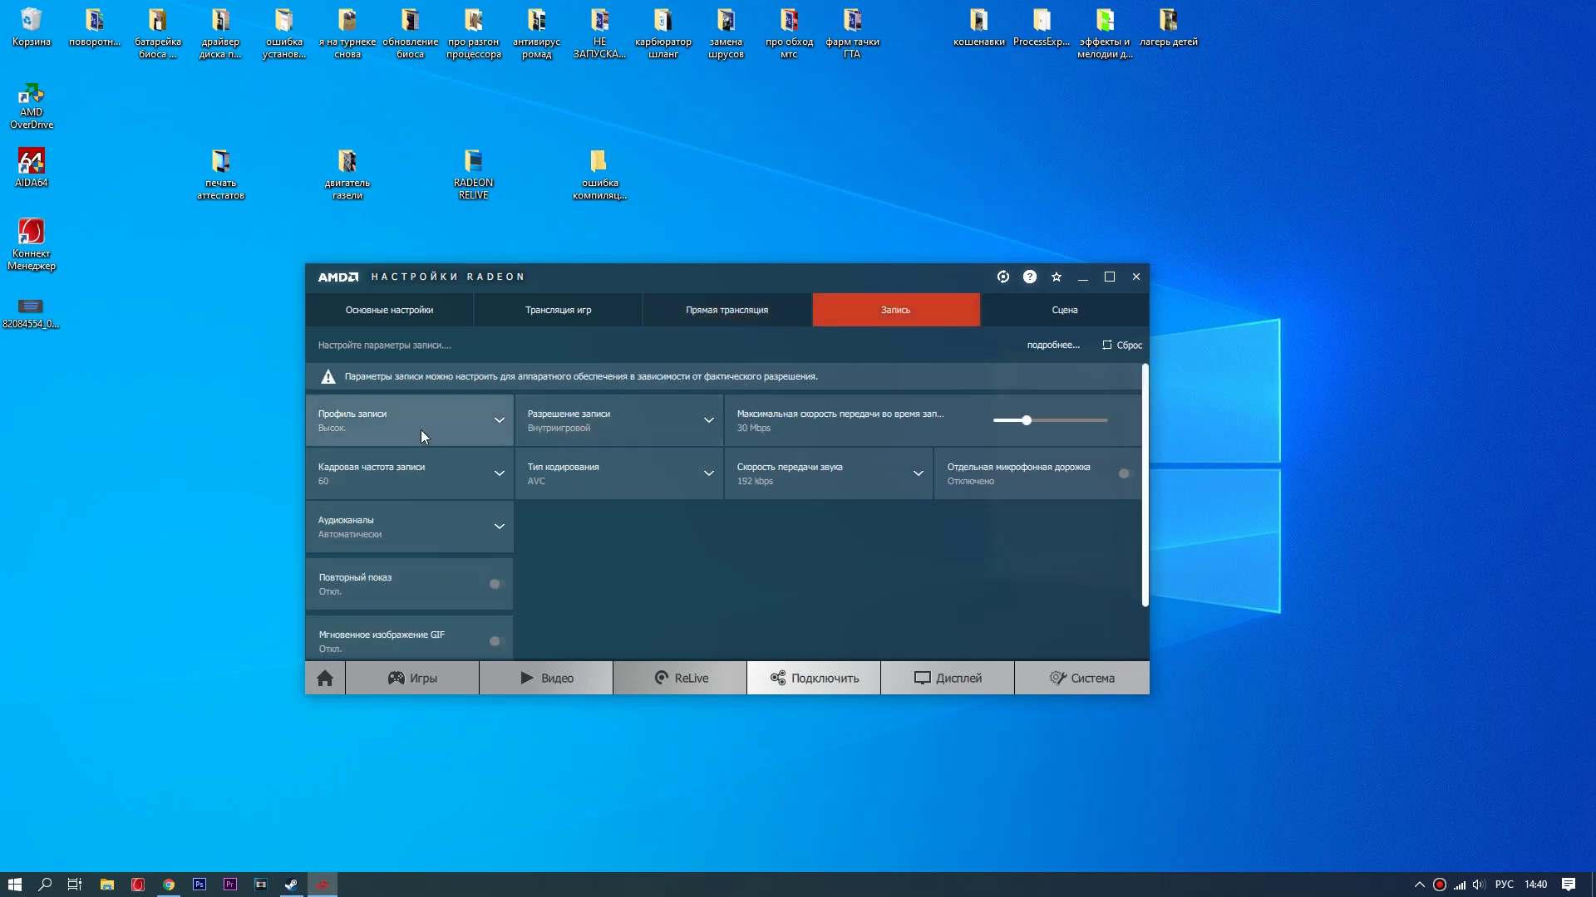
left_click(500, 422)
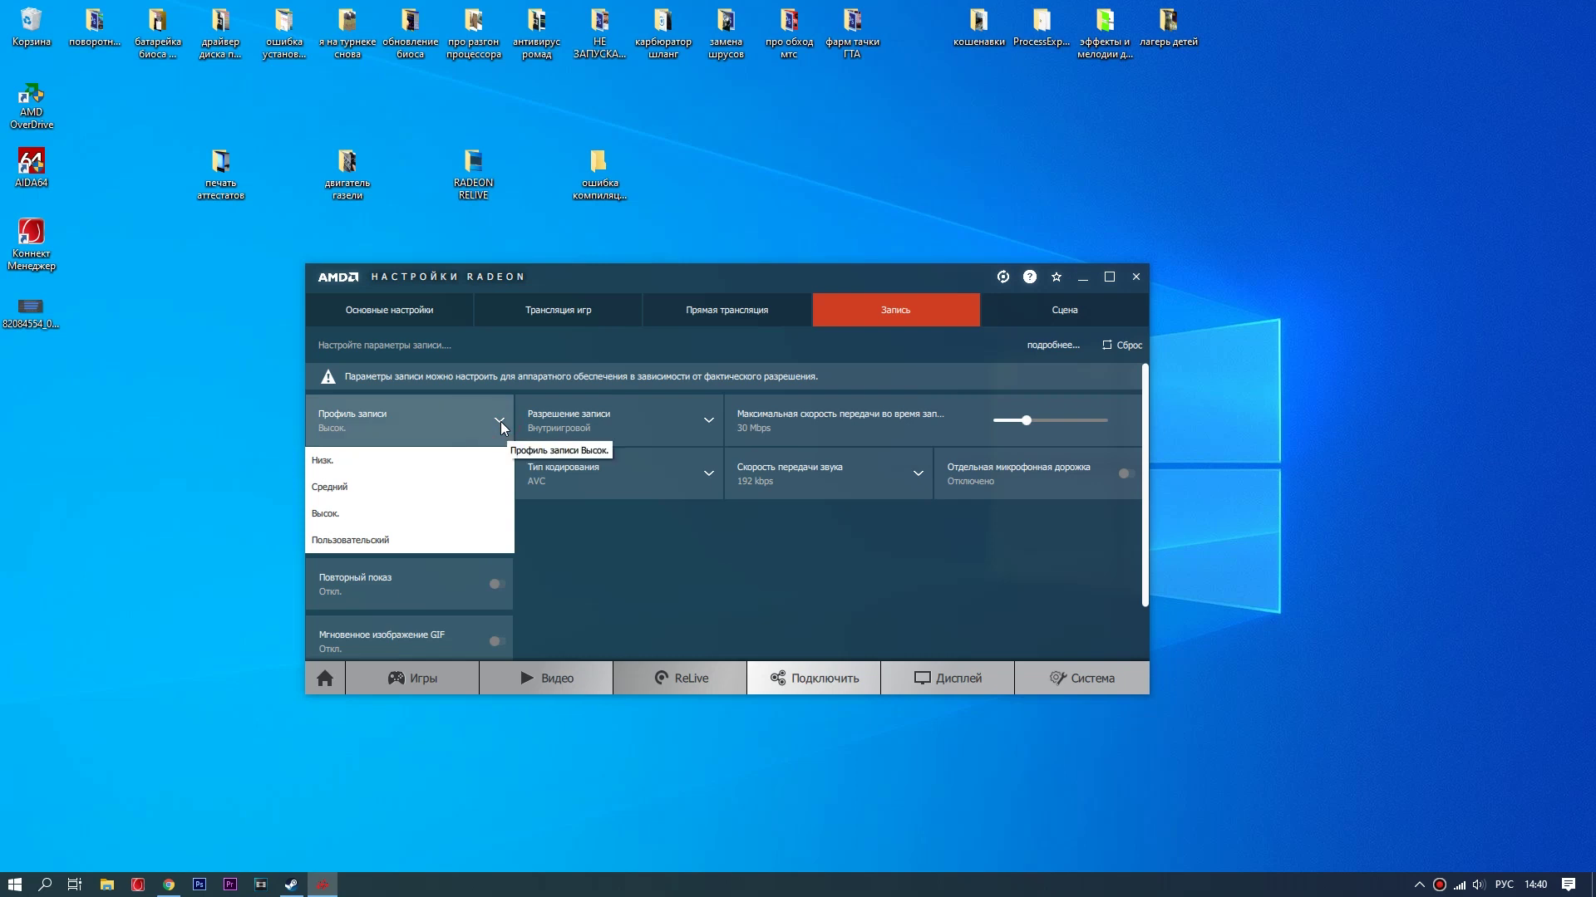
left_click(501, 423)
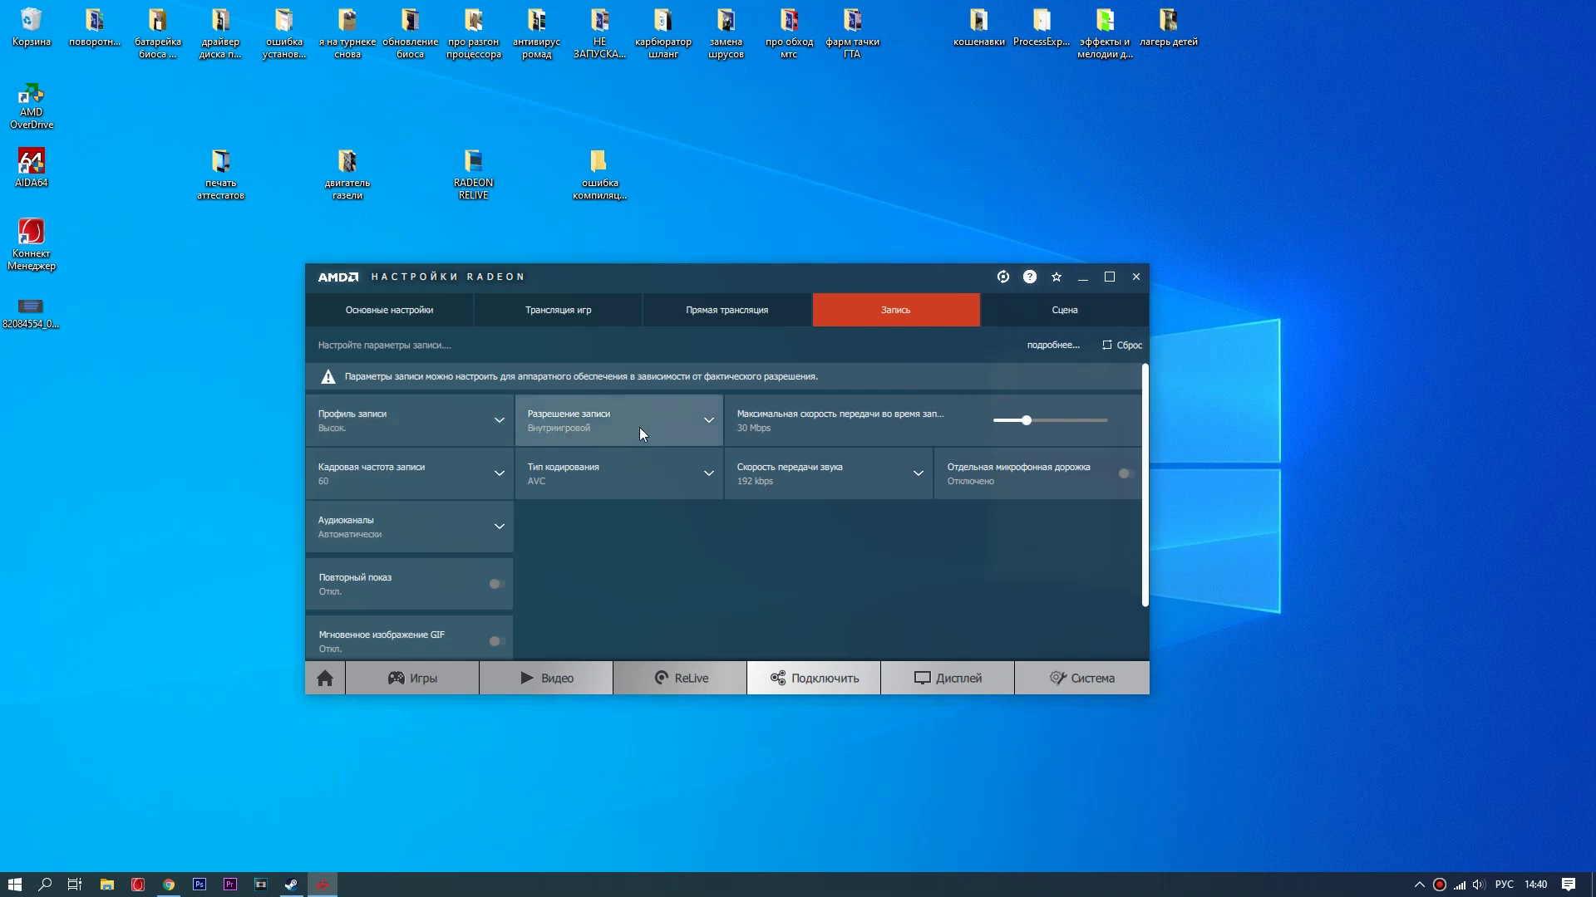
Step: Look through the available recording resolutions (Разрешение записи) and recording frame rates (Кадровая частота записи) without changing either selection
left_click(712, 422)
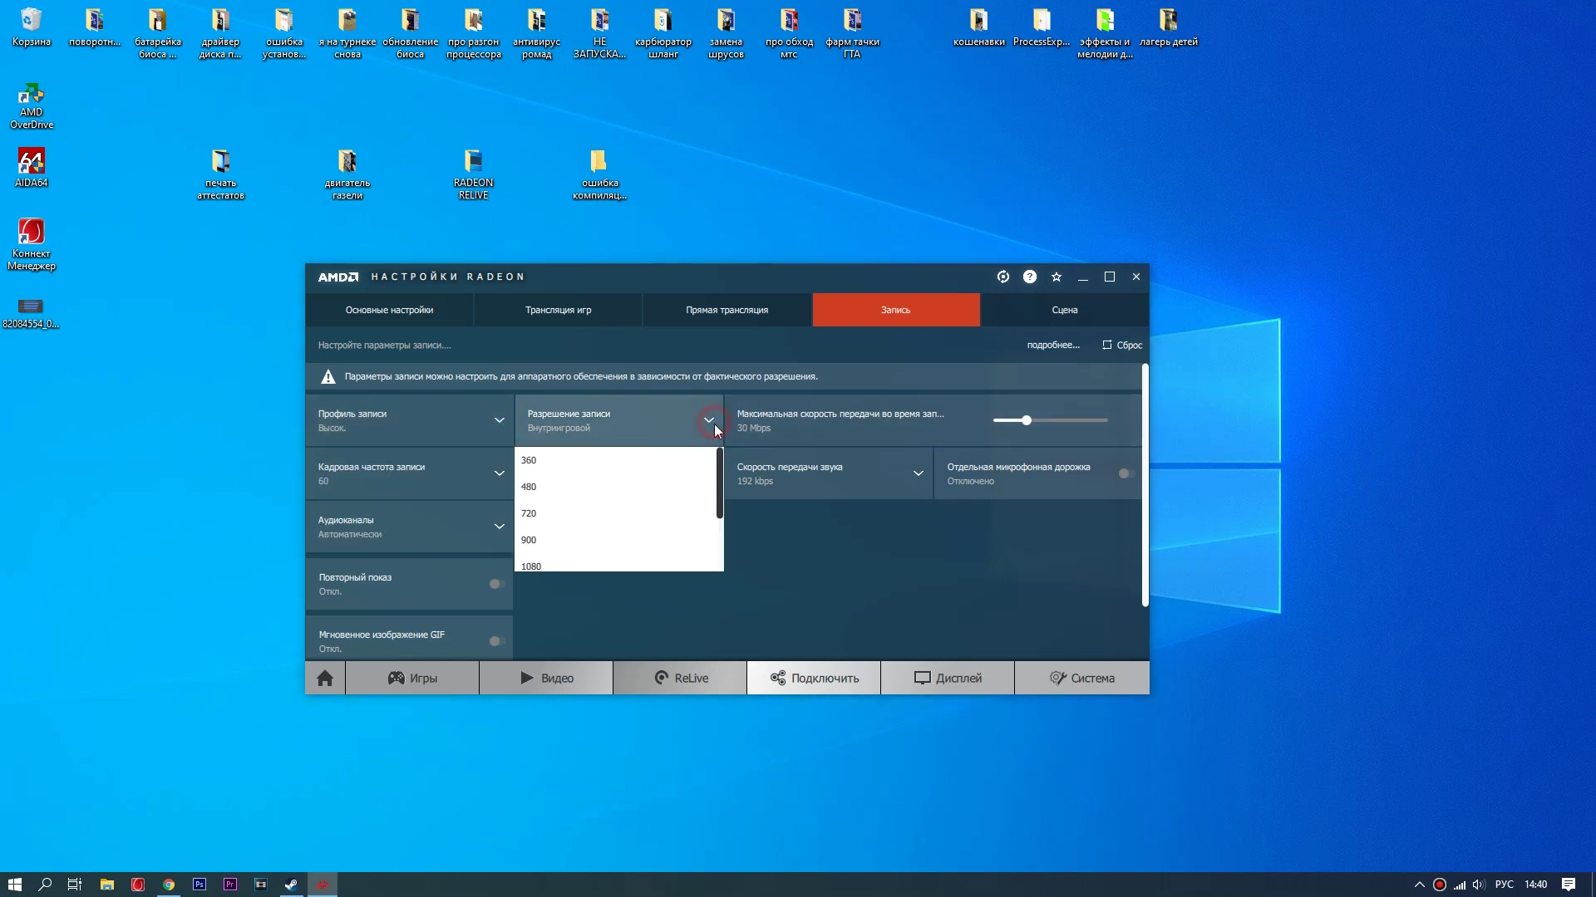
left_click(714, 421)
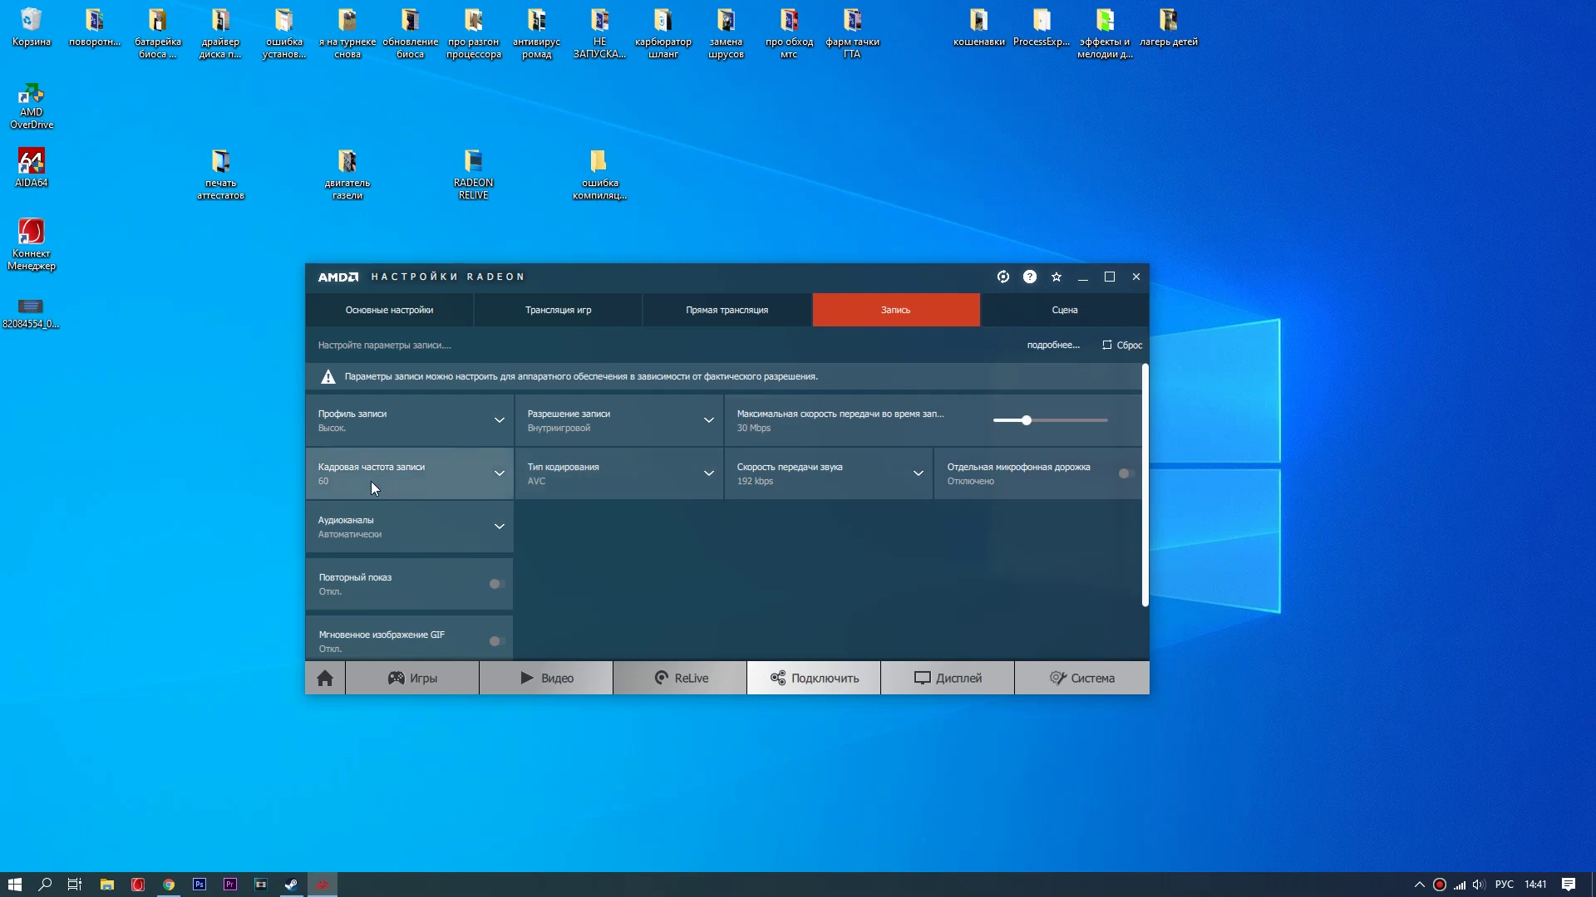
left_click(501, 481)
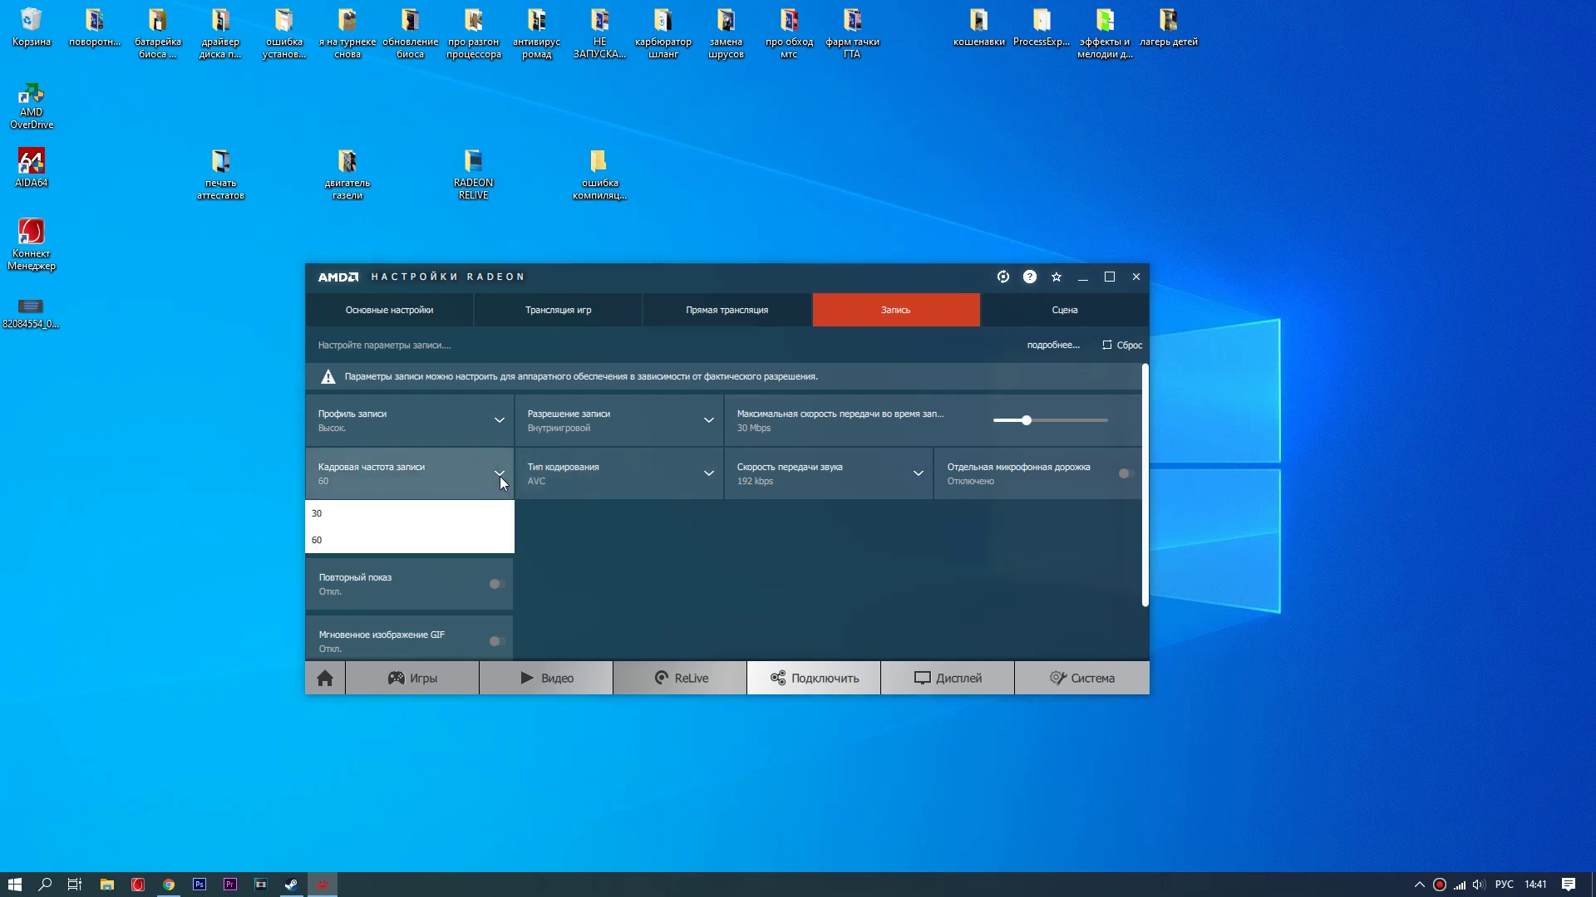
left_click(501, 481)
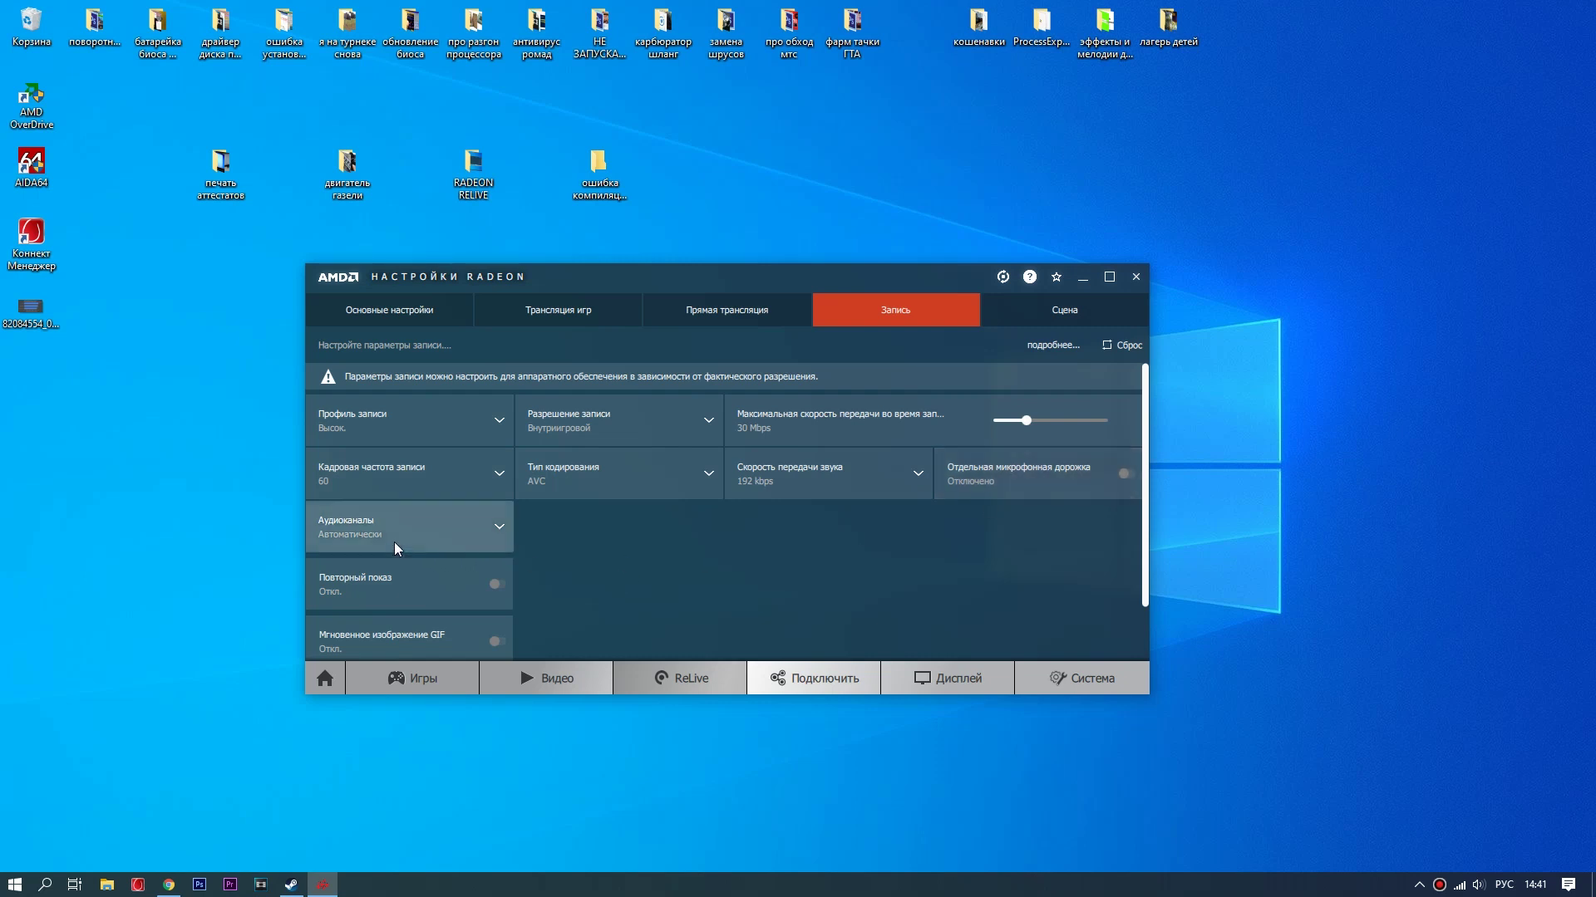
Step: Review the ReLive scene settings (Сцена), and return to the general settings (Основные настройки) to examine the hotkey assignments
left_click(1056, 313)
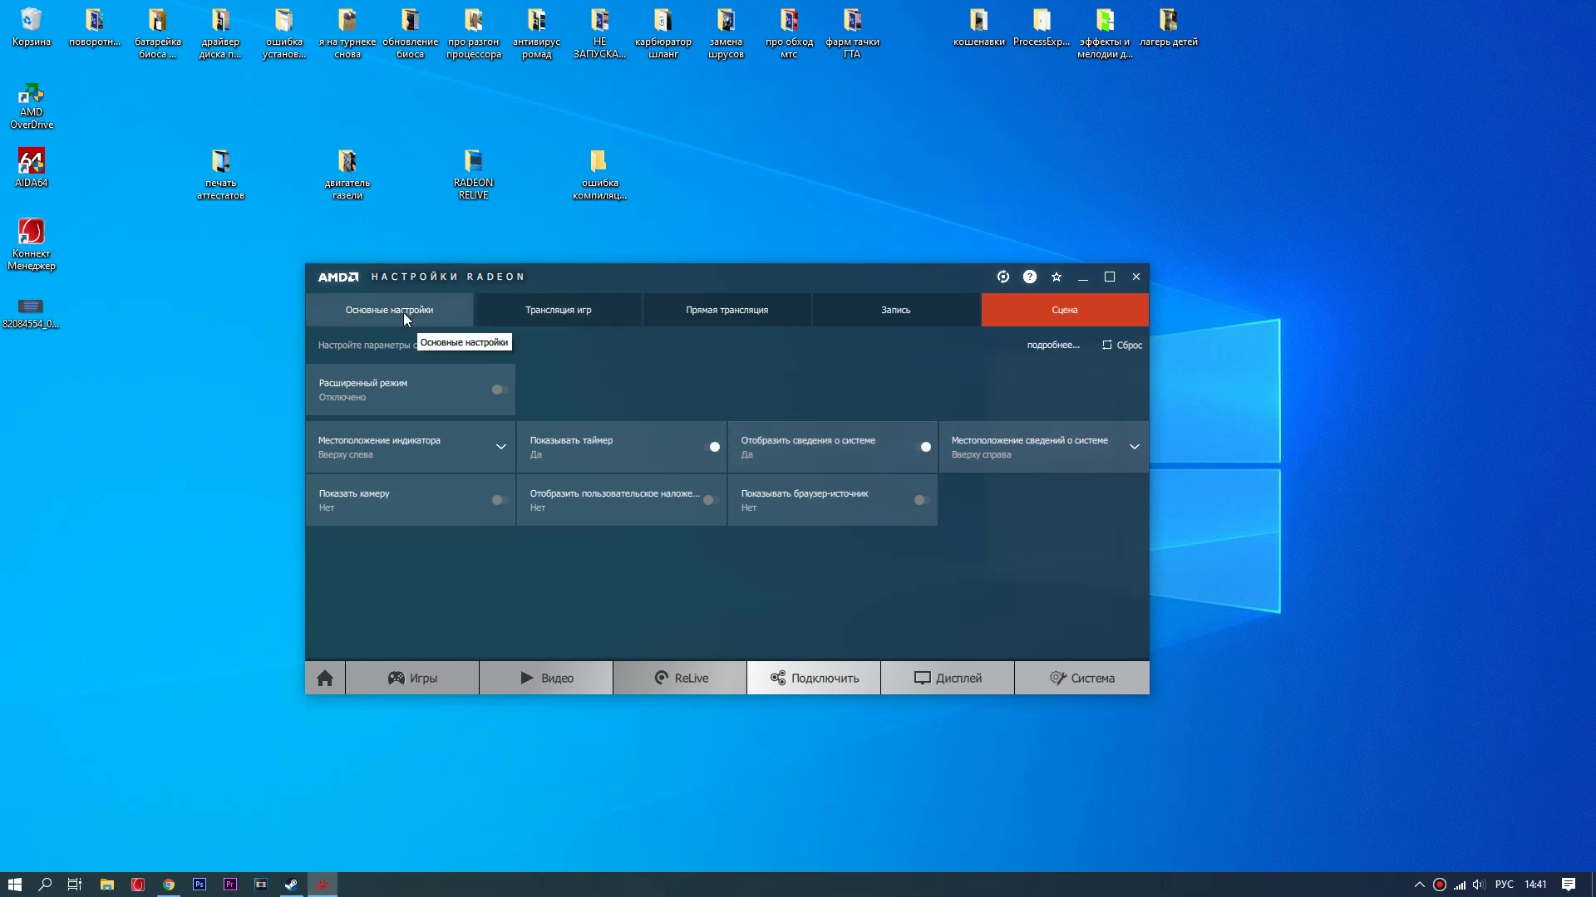
left_click(362, 315)
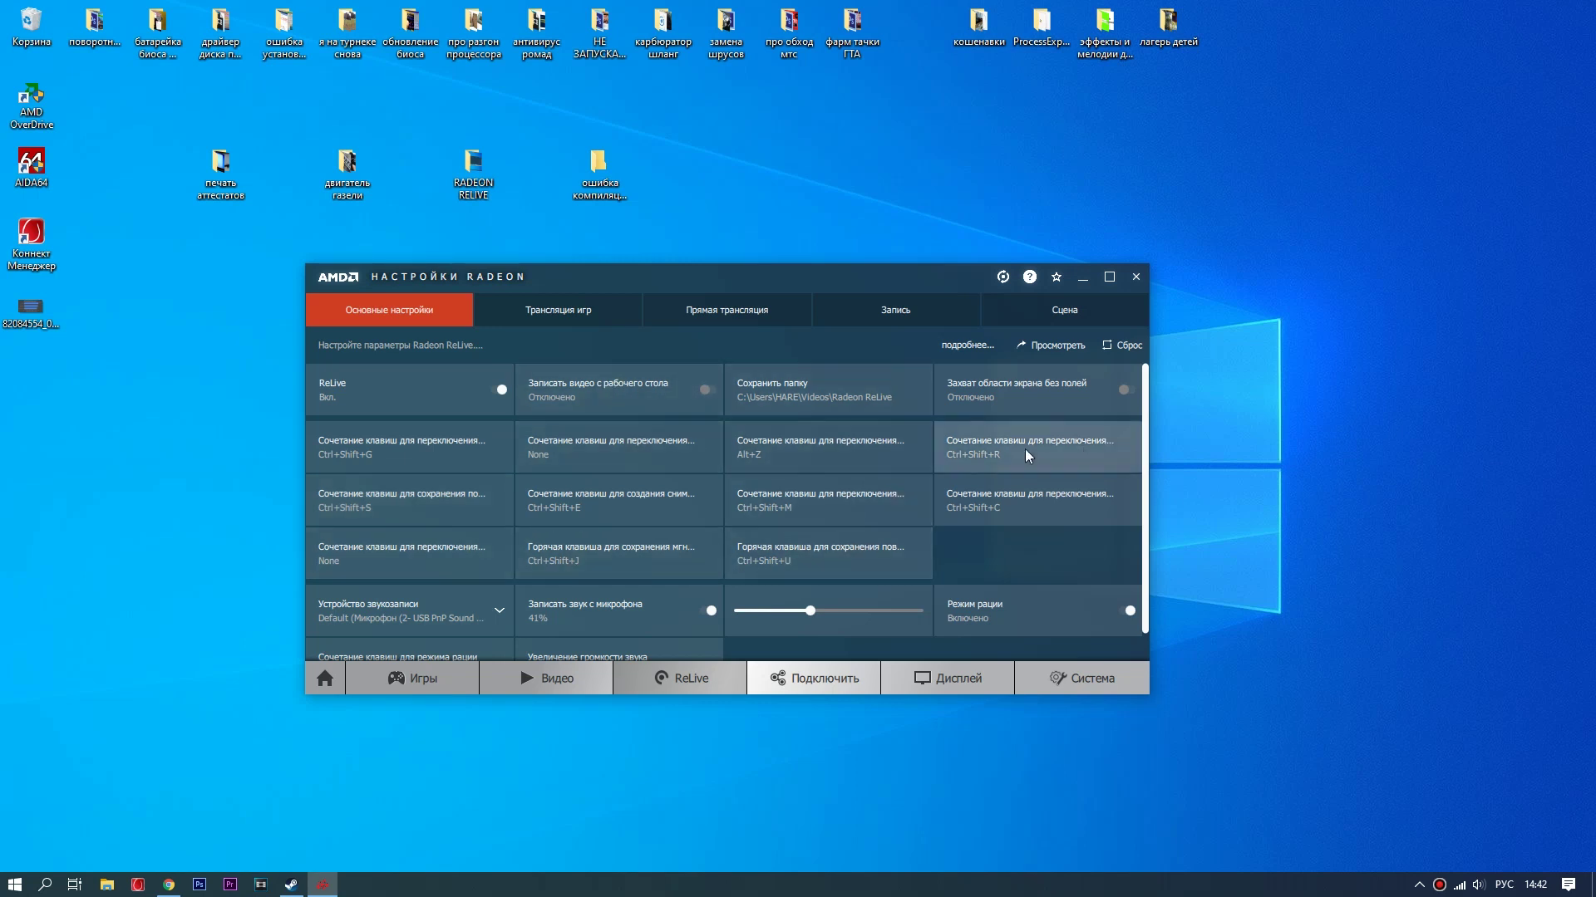
Step: In the live streaming settings (Прямая трансляция), bring up the YouTube account sign-in window and close it without signing in
left_click(740, 318)
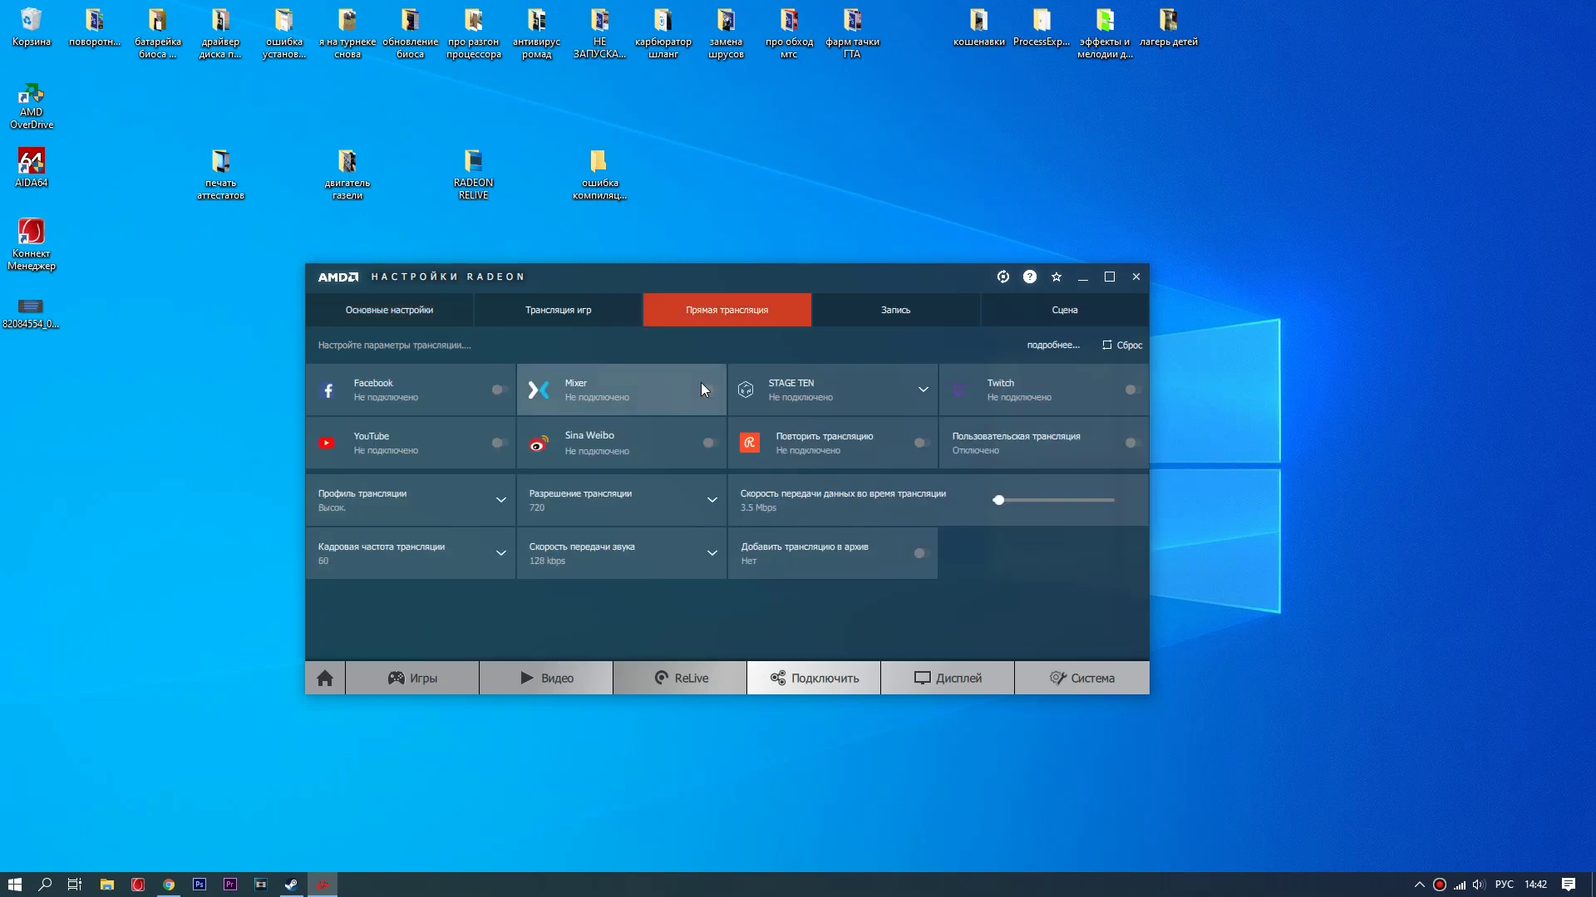
left_click(494, 448)
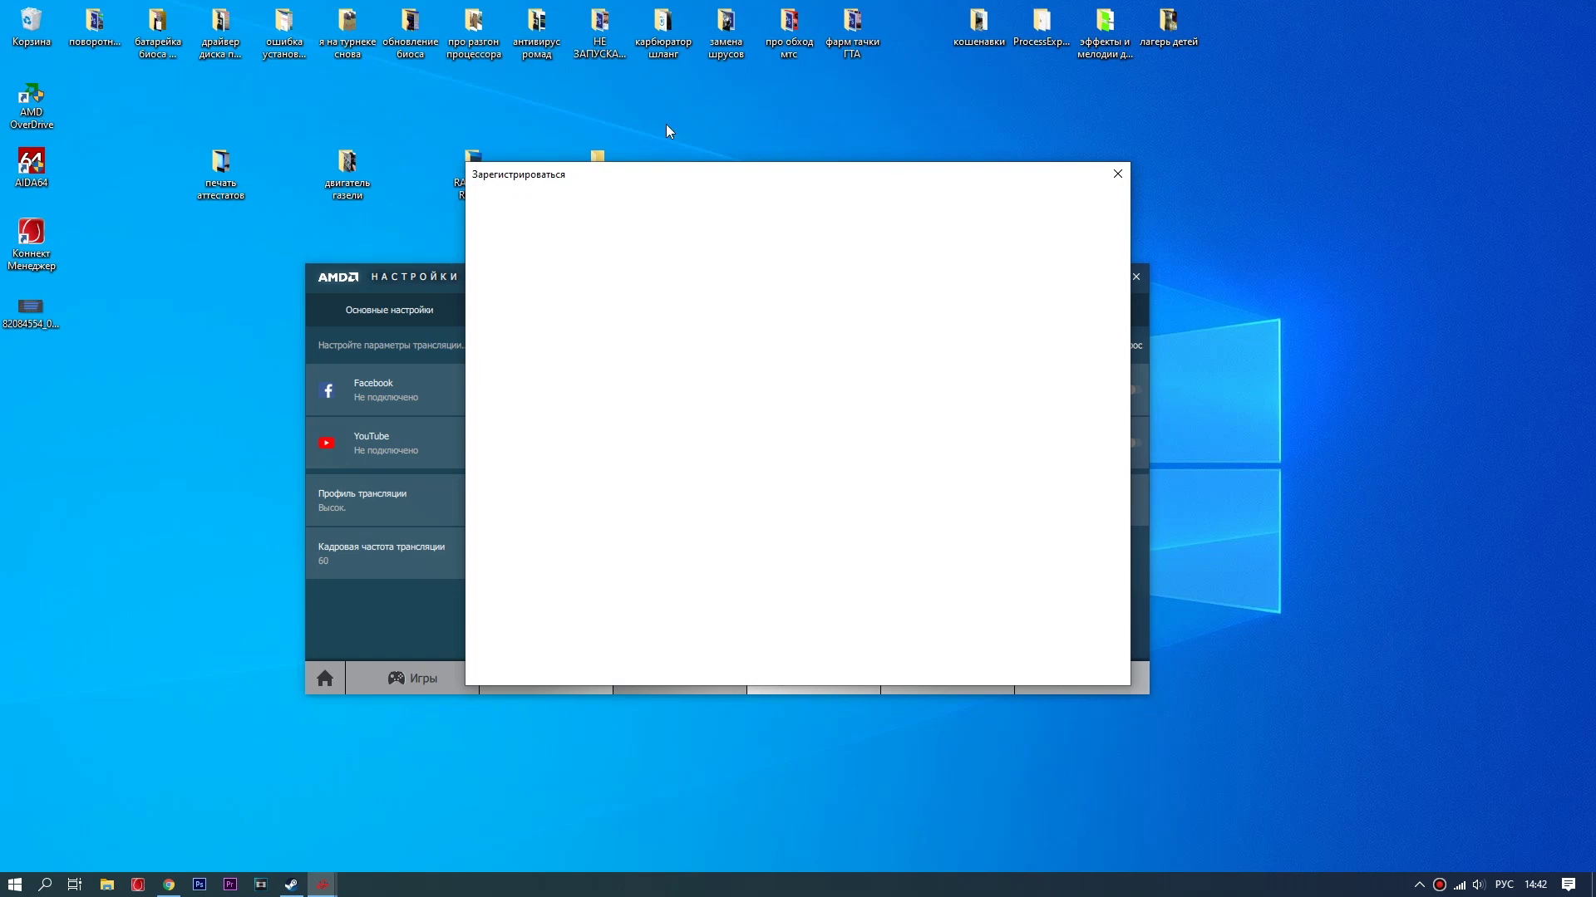
left_click(1120, 176)
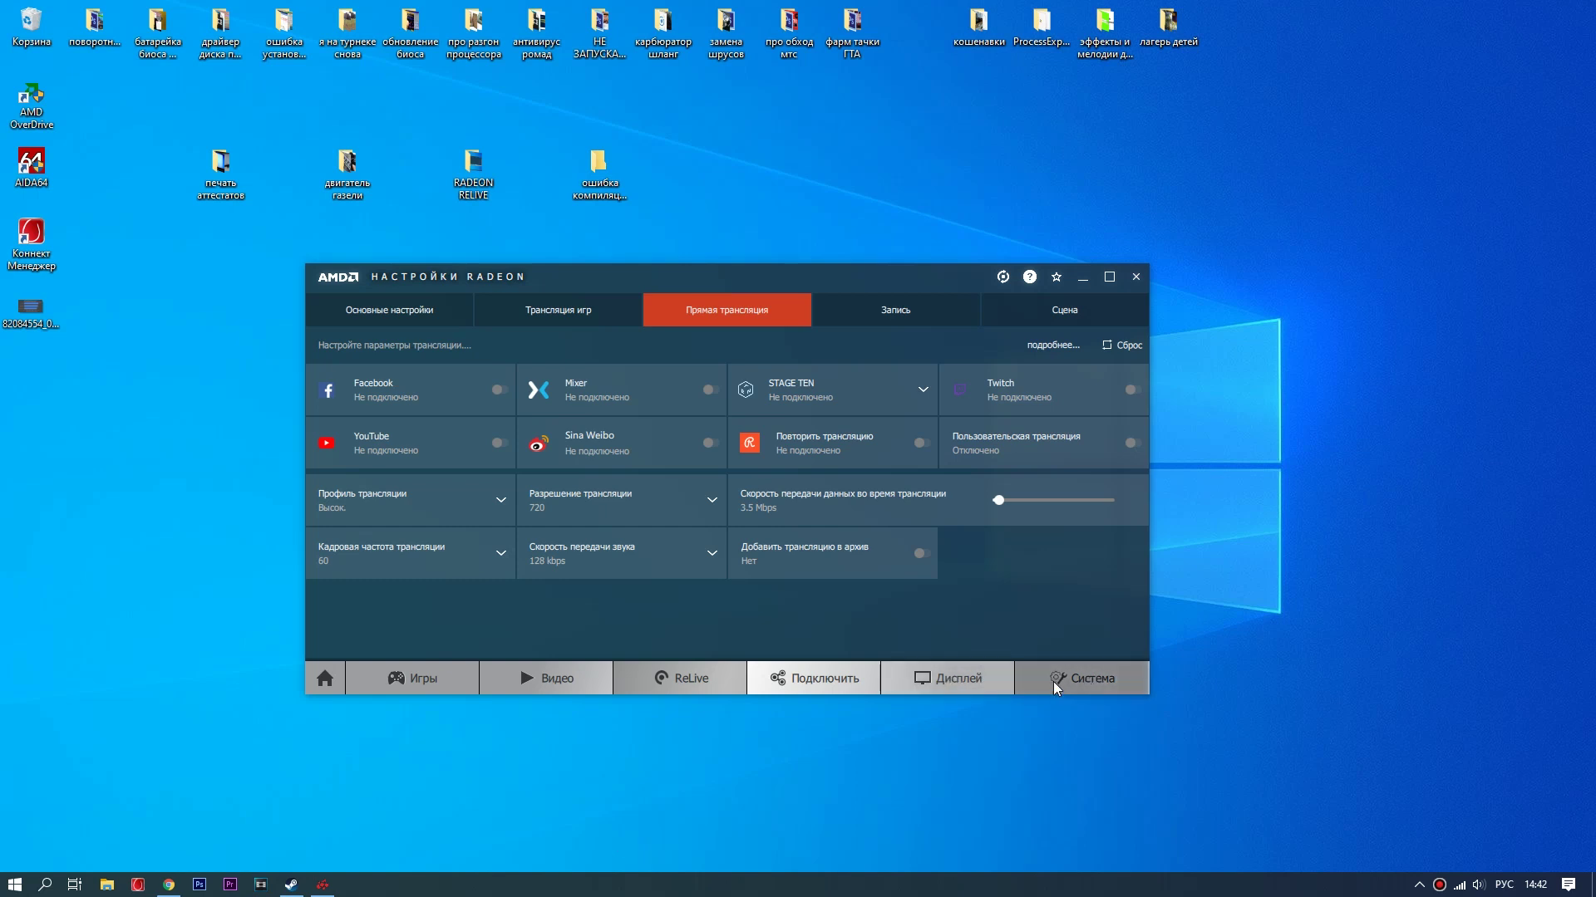
Step: Open the system overview (Система) to examine the Radeon software version, graphics card, memory and processor details
left_click(1075, 679)
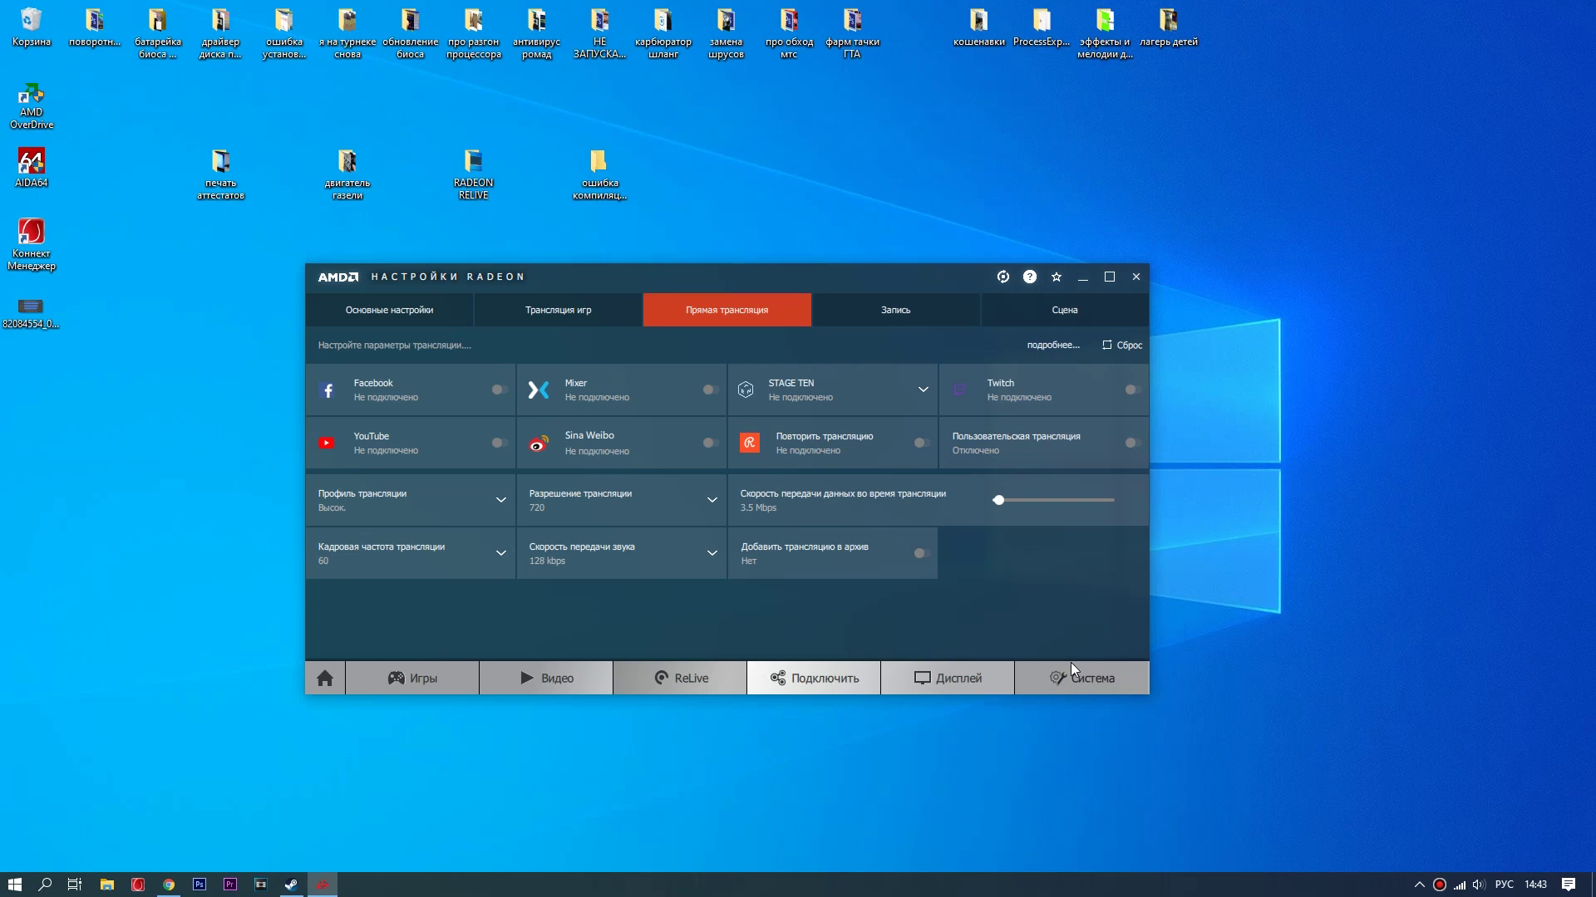
left_click(1070, 675)
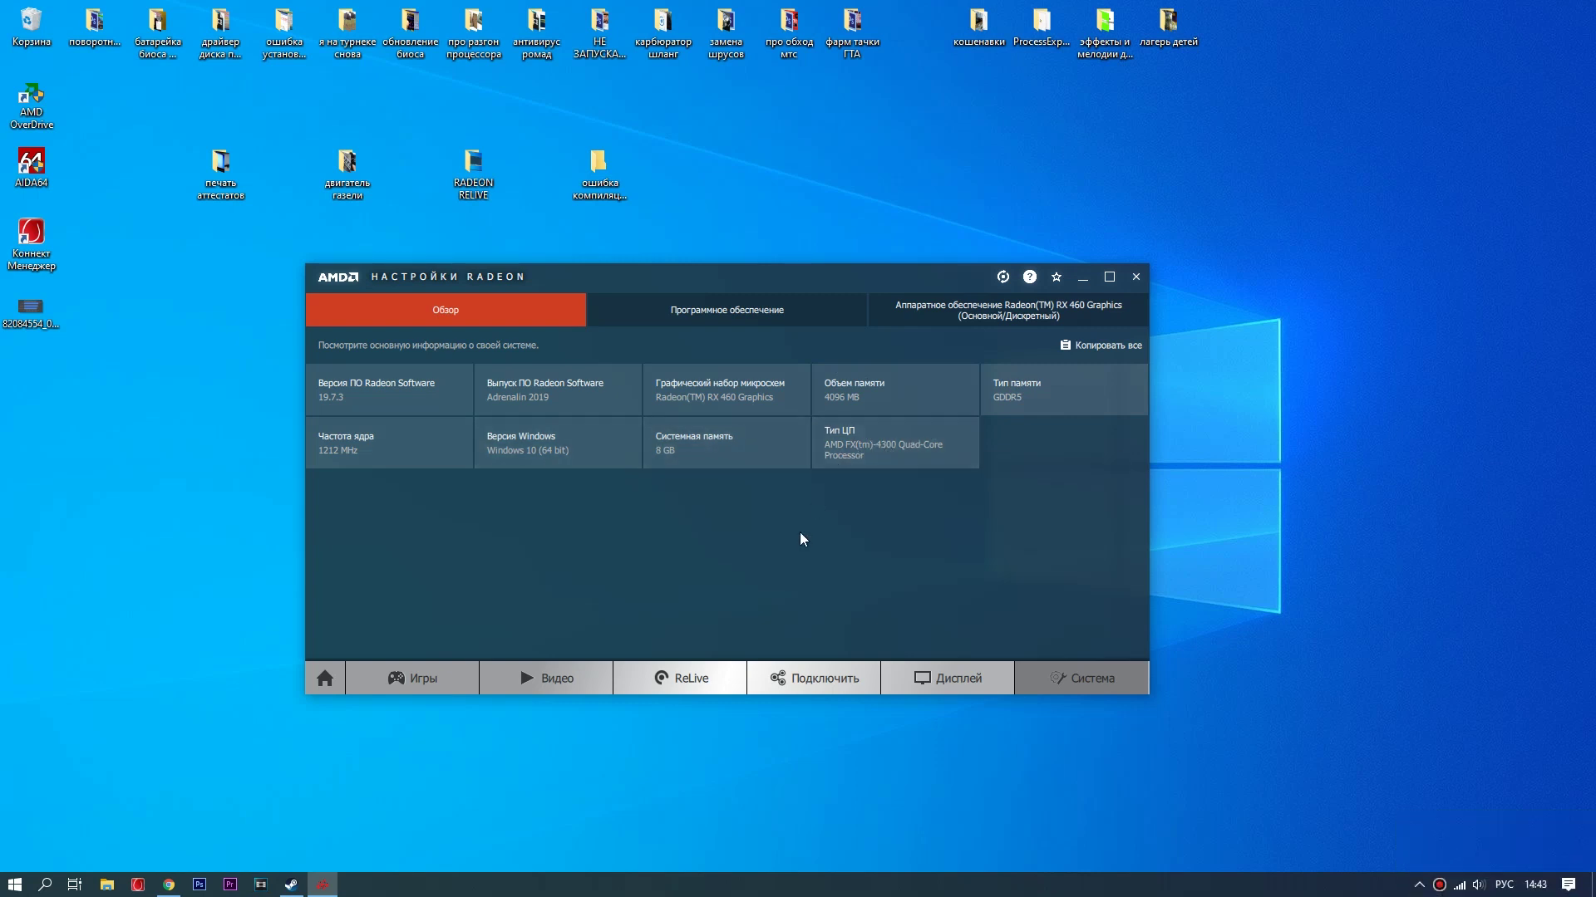
left_click_drag(737, 286, 697, 272)
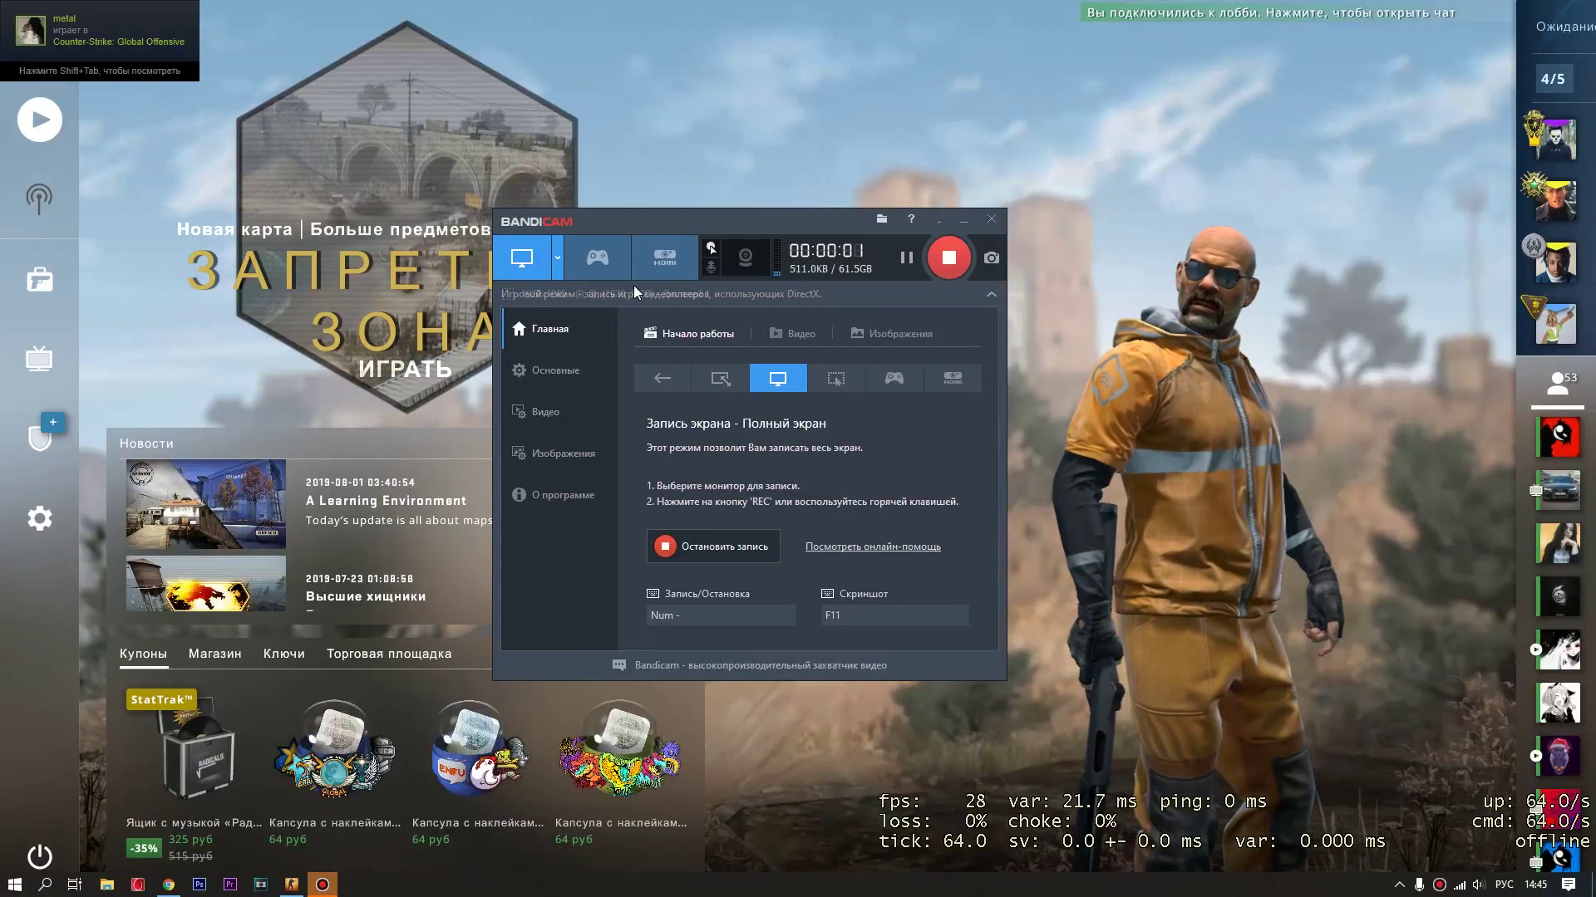
Step: Switch to Bandicam in front of Counter-Strike: Global Offensive and choose its game recording mode
left_click(600, 259)
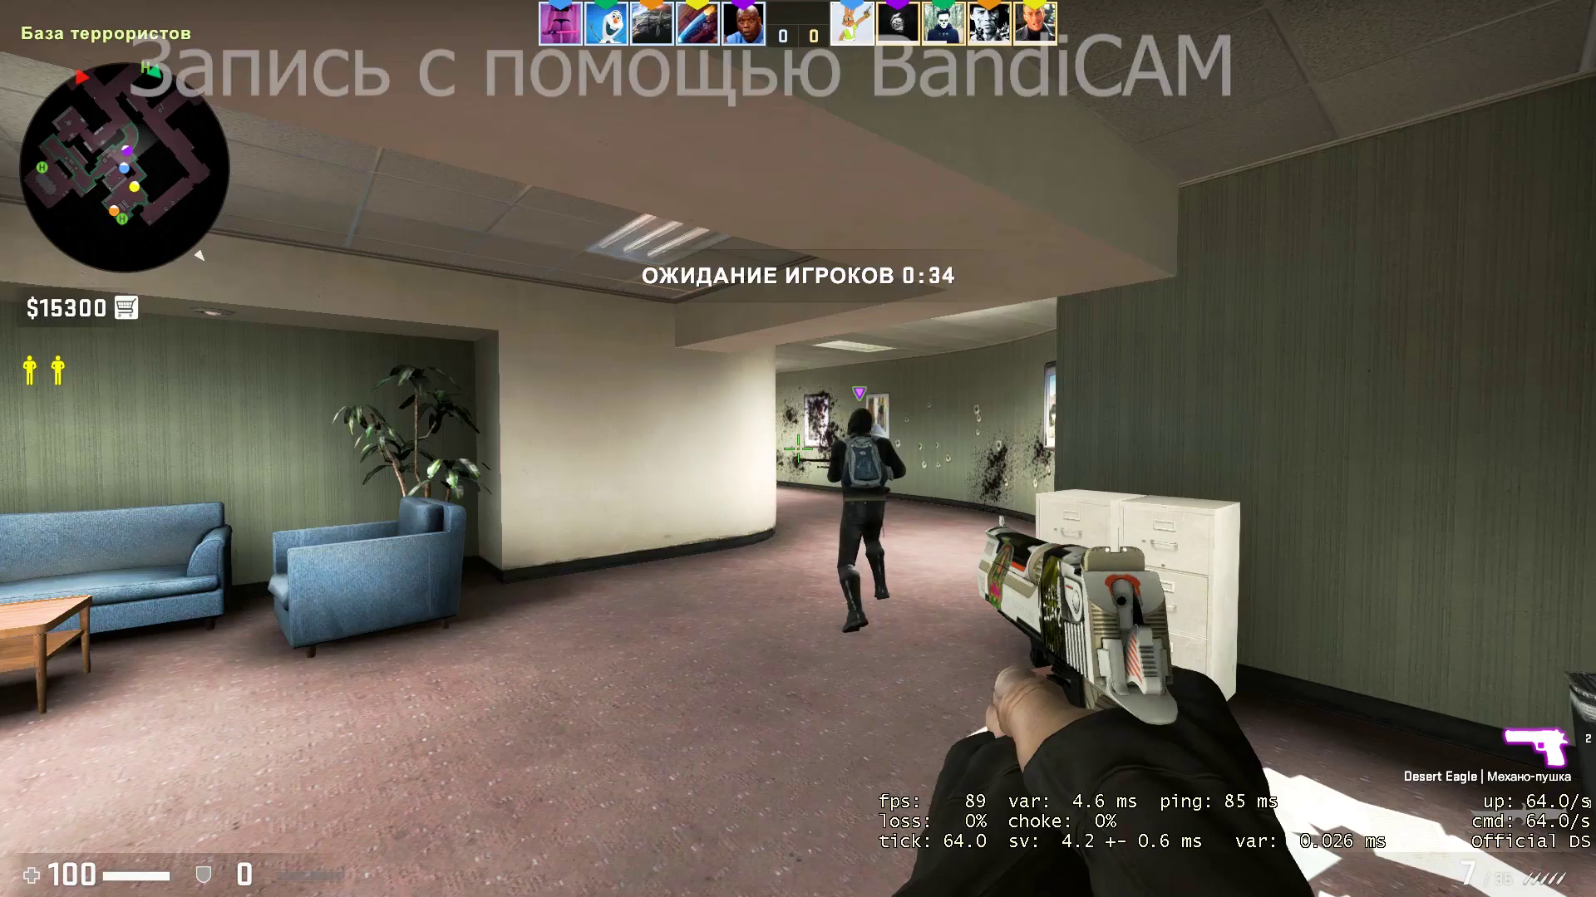
key("w")
key("w")
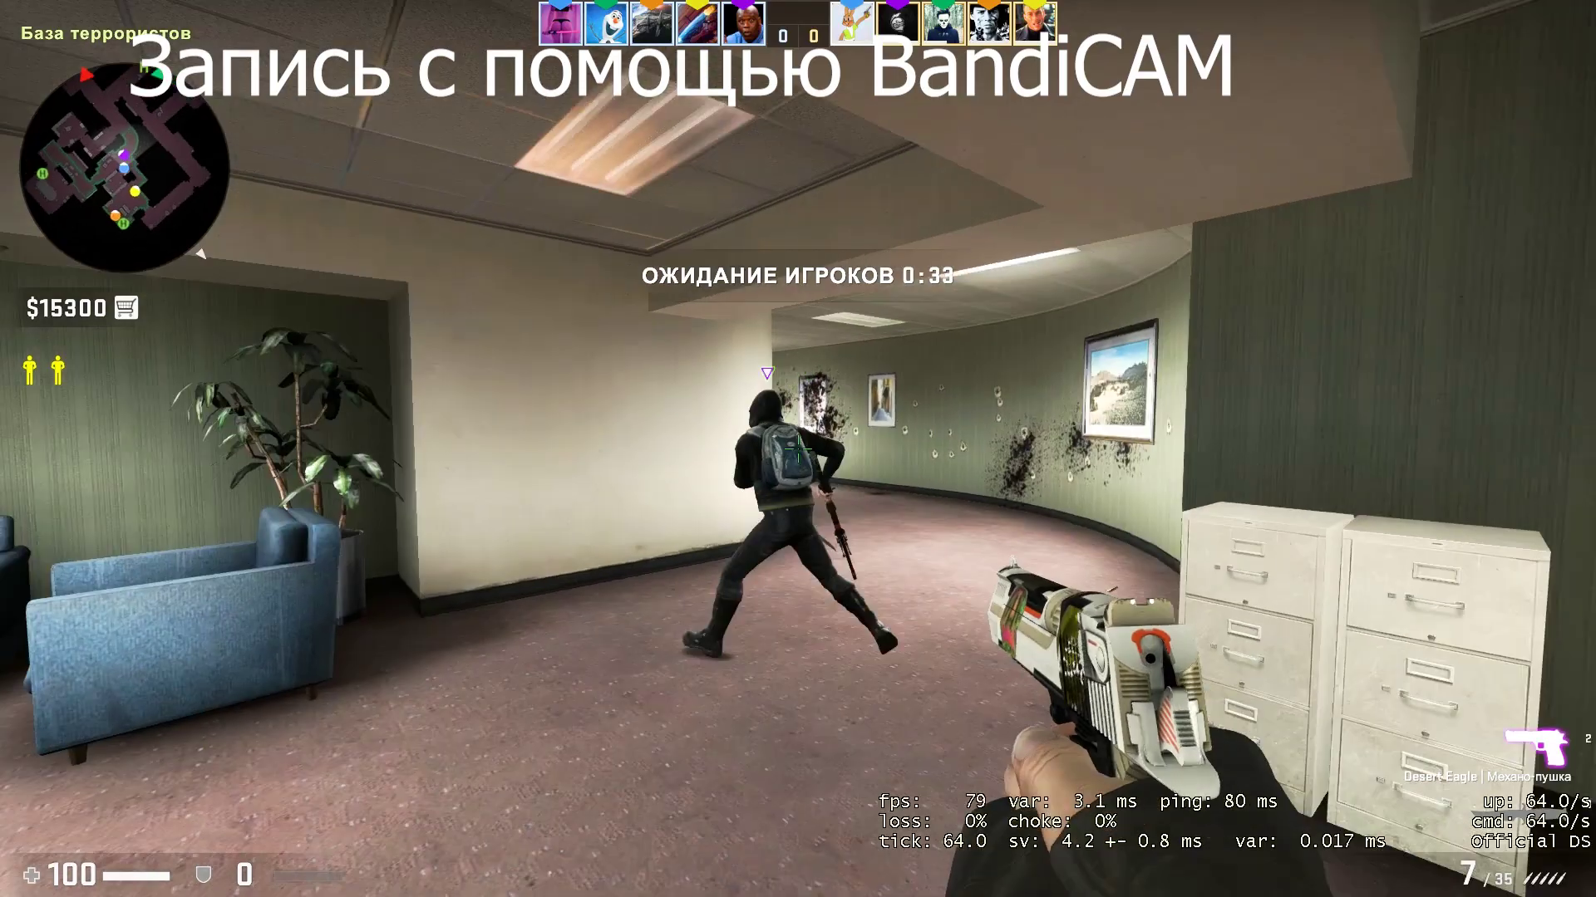
key("a")
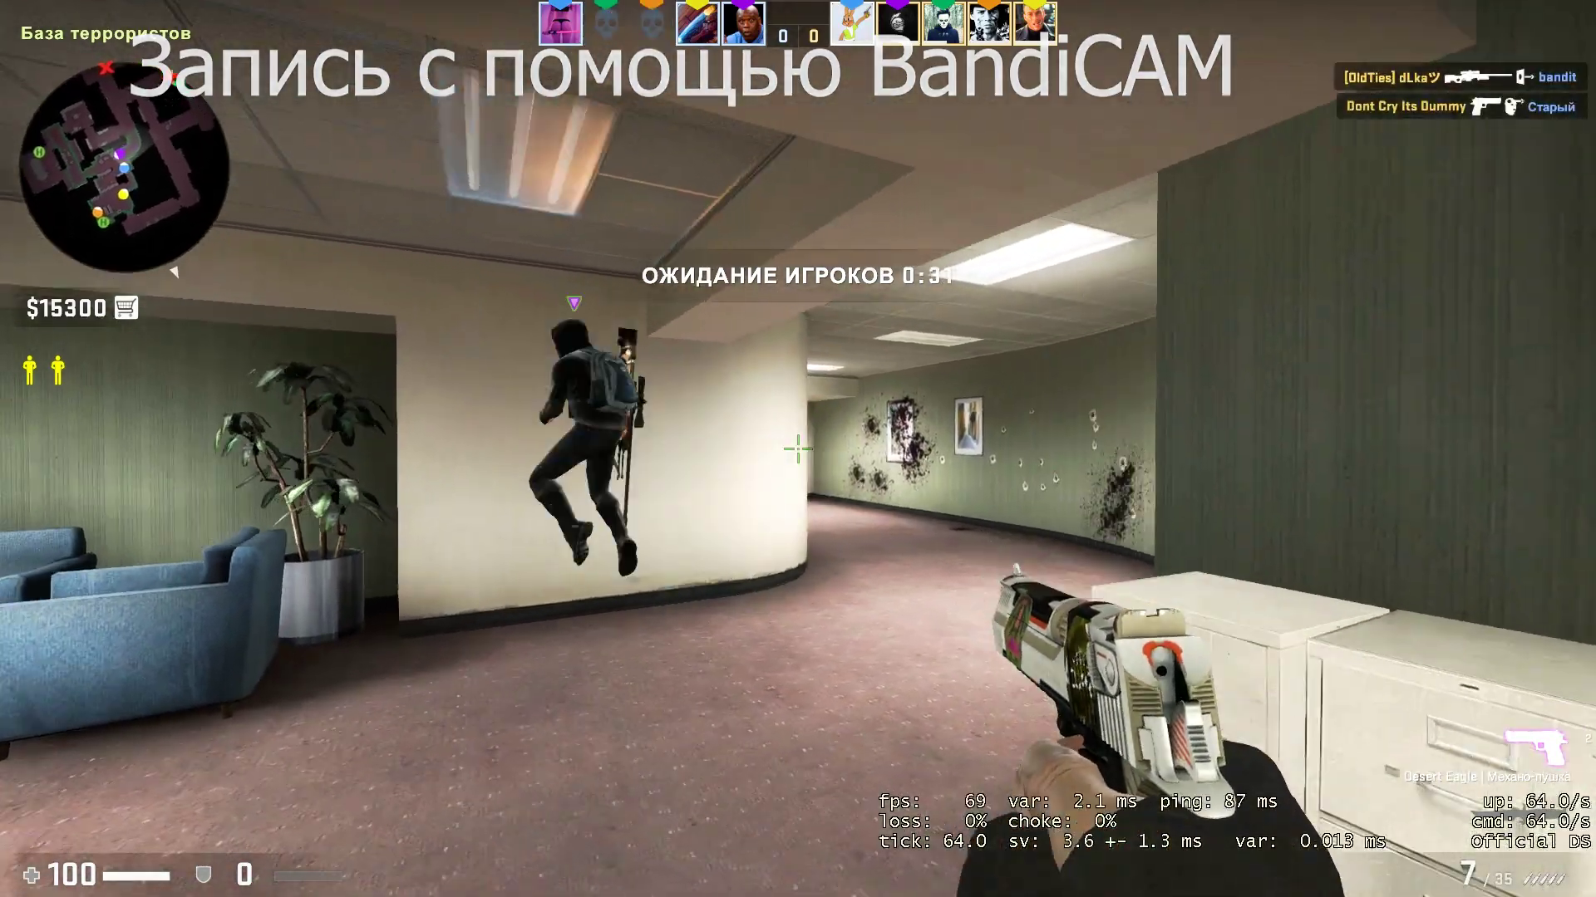
key("w")
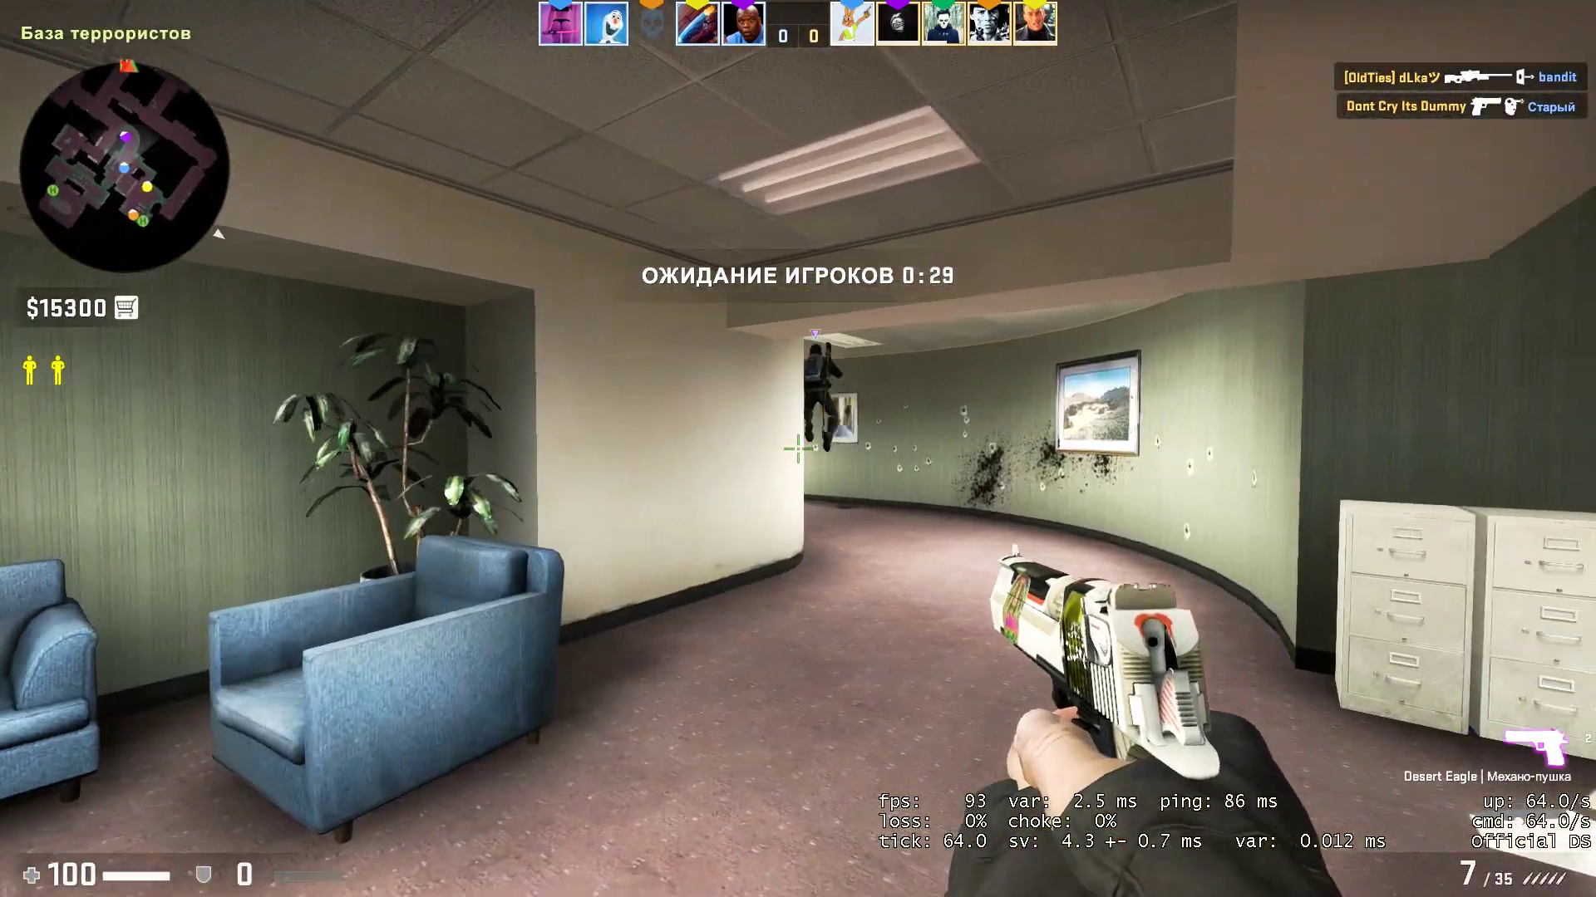
key("w")
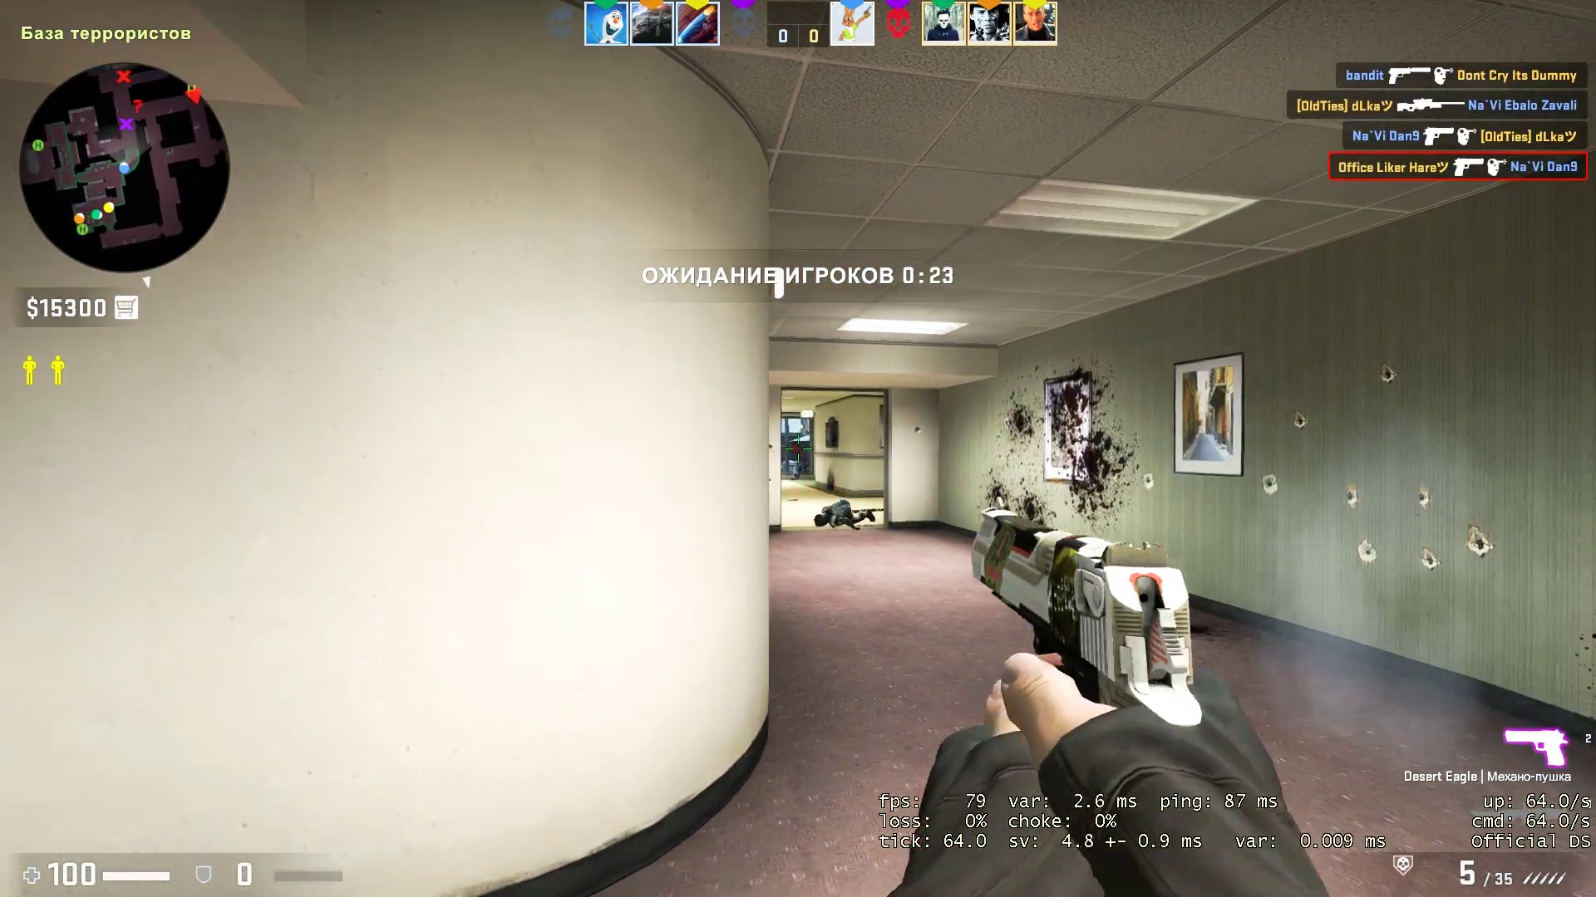
key("r")
key("w")
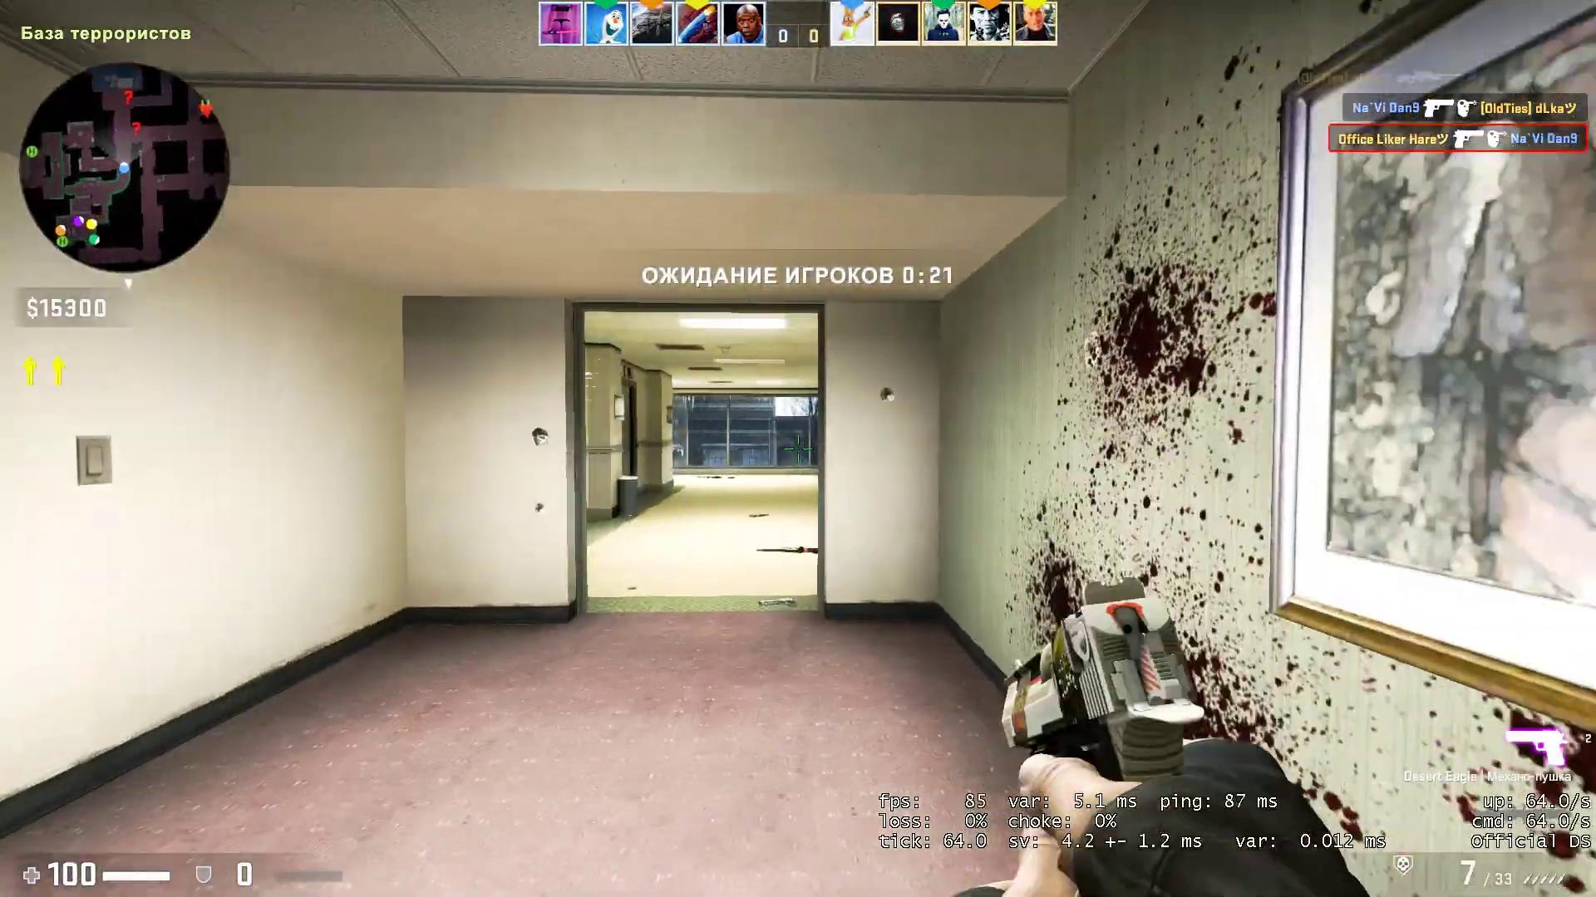
key("w")
key("w")
key("w")
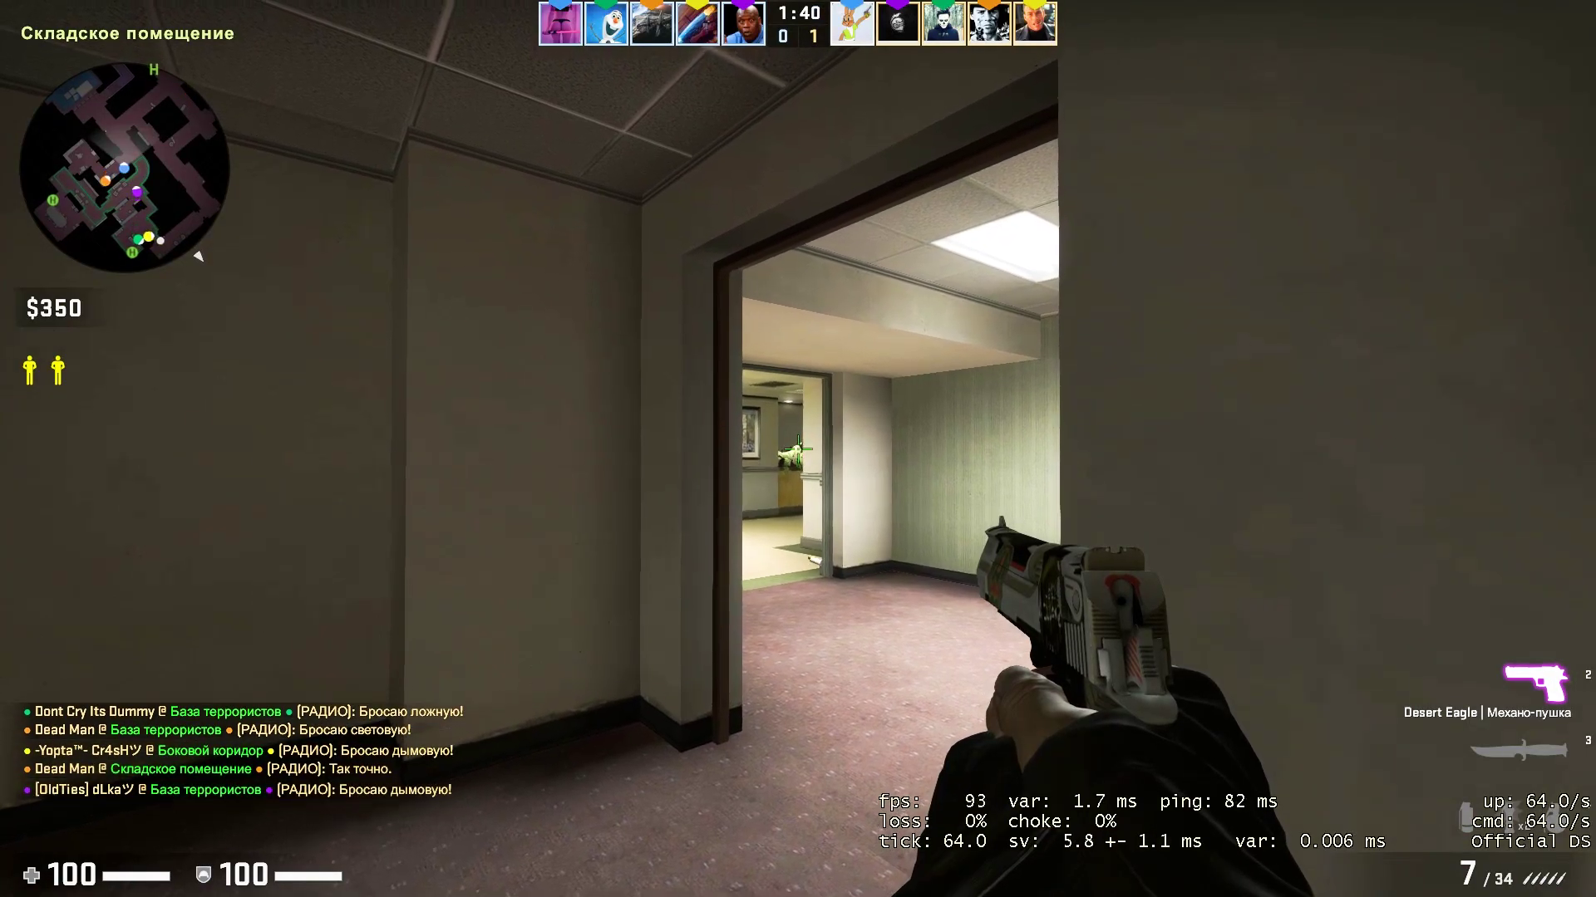
left_click(797, 449)
key("4")
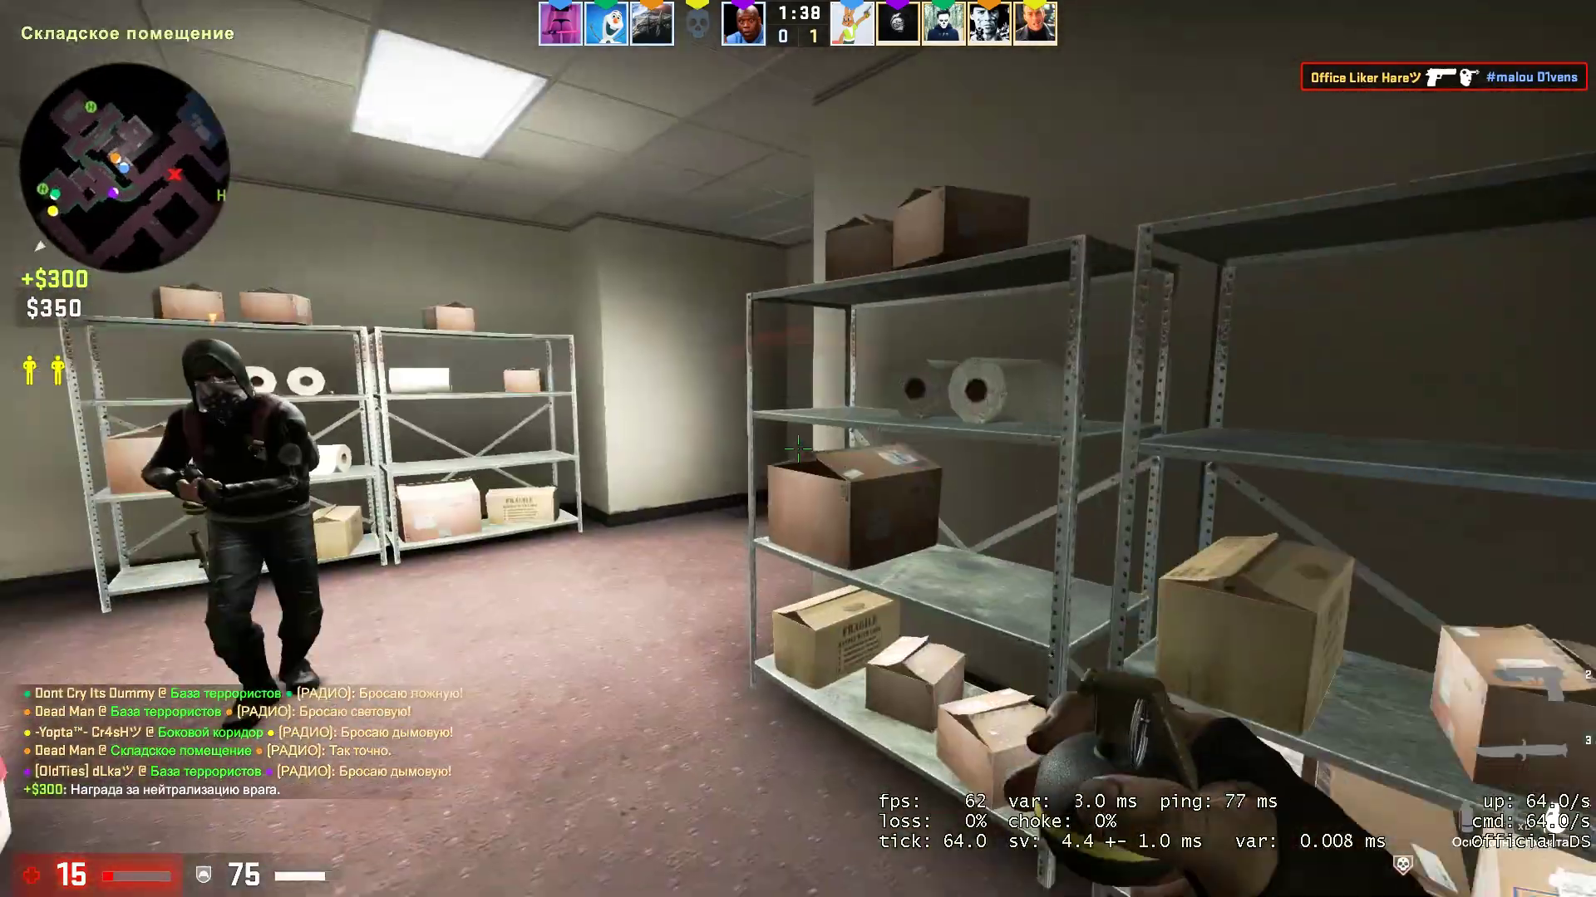
key("w")
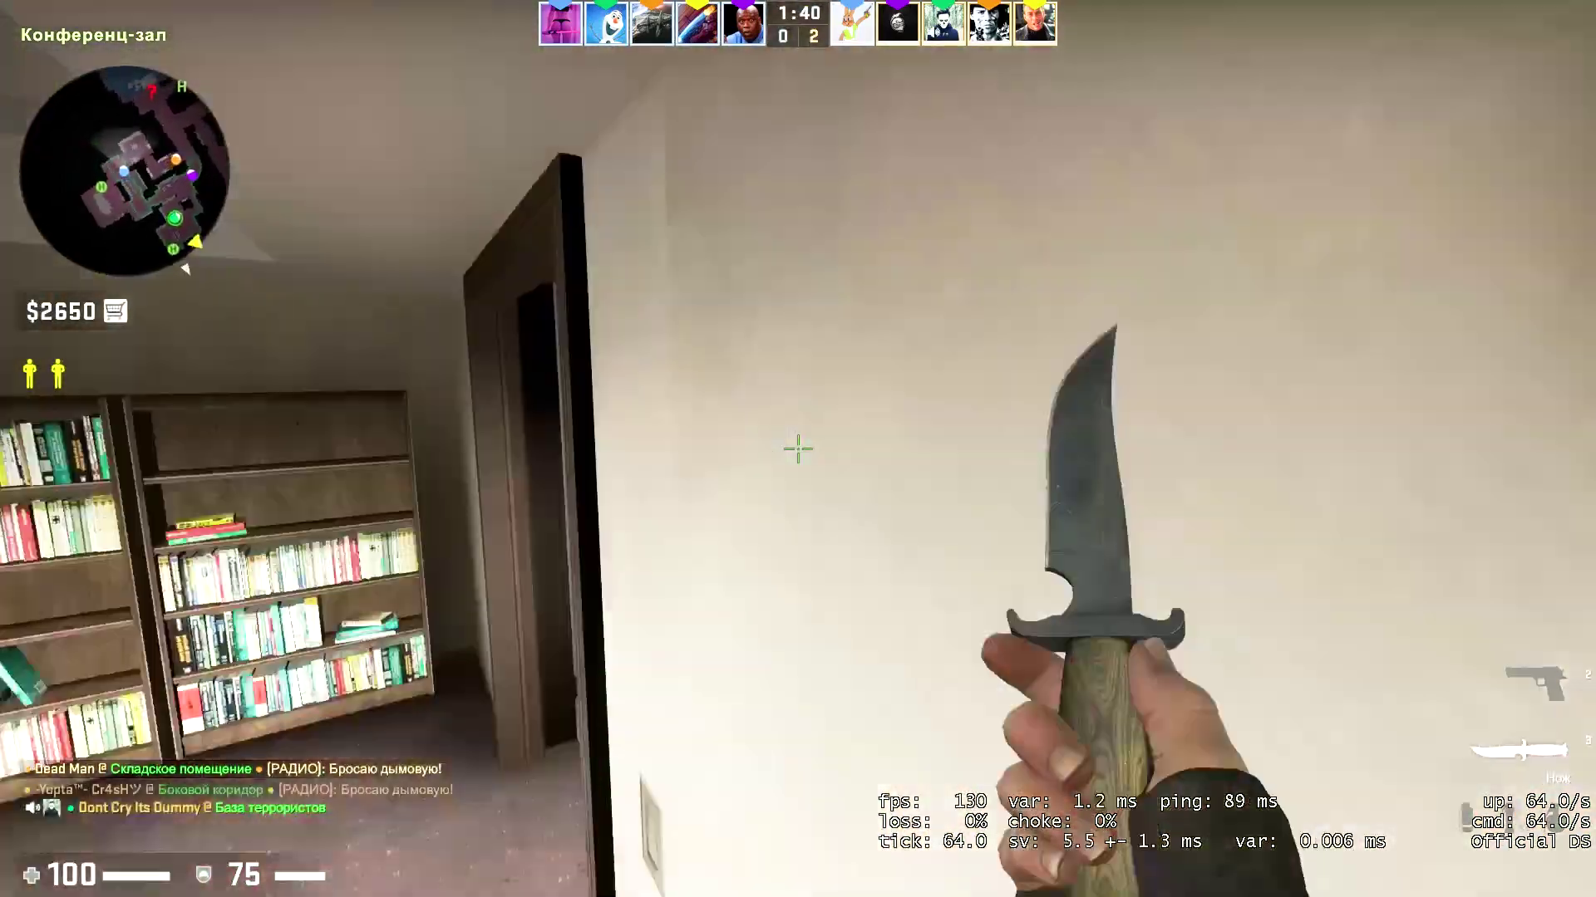
key("2")
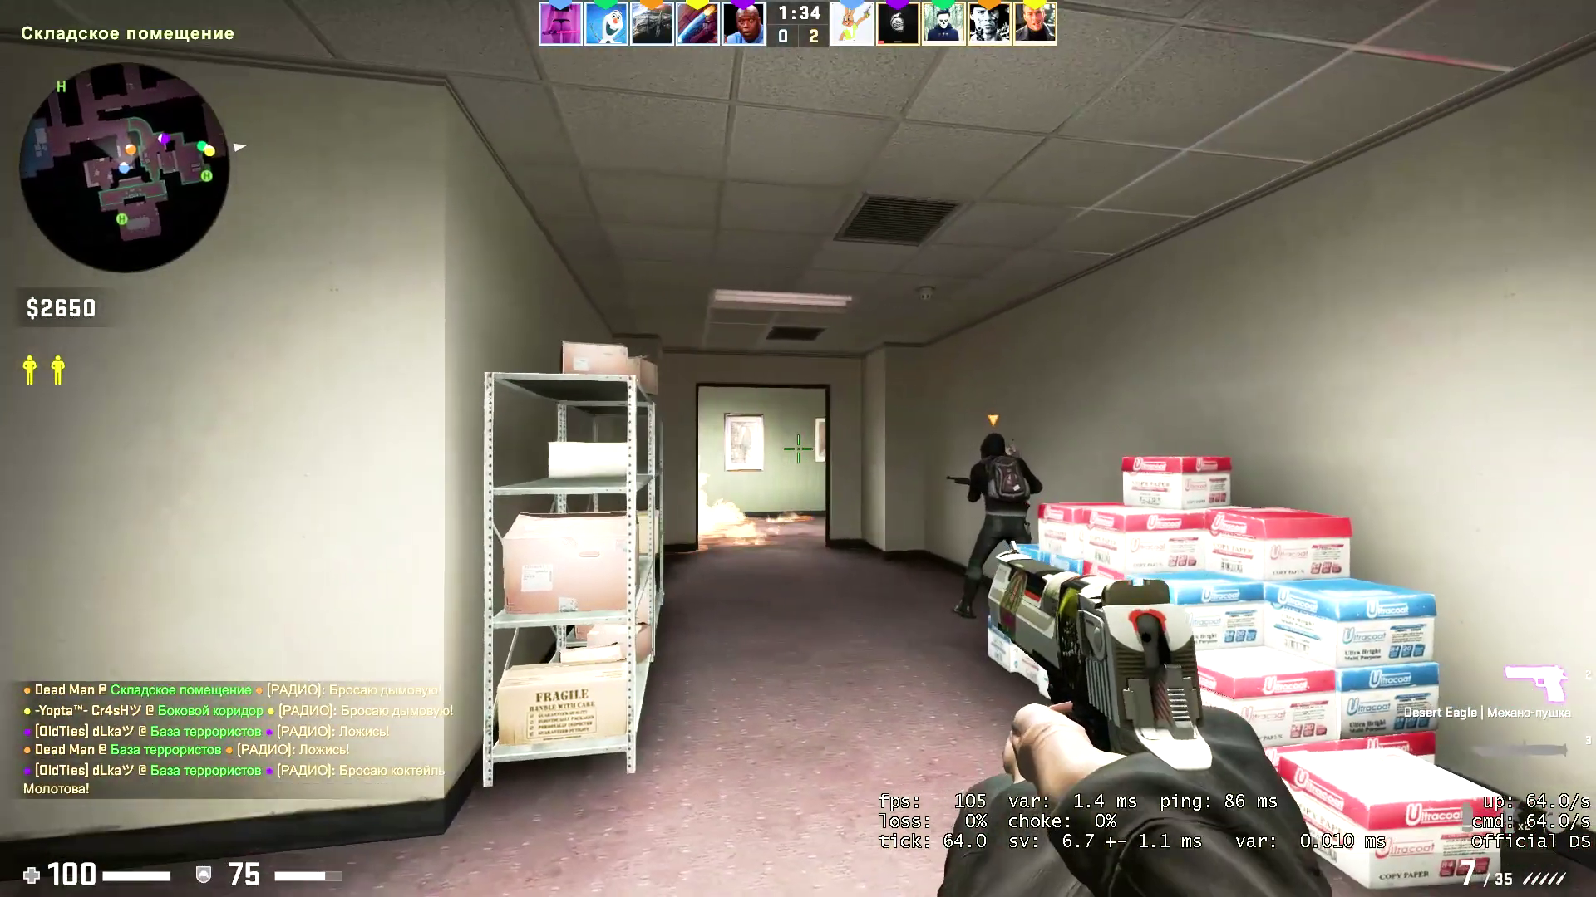
key("f")
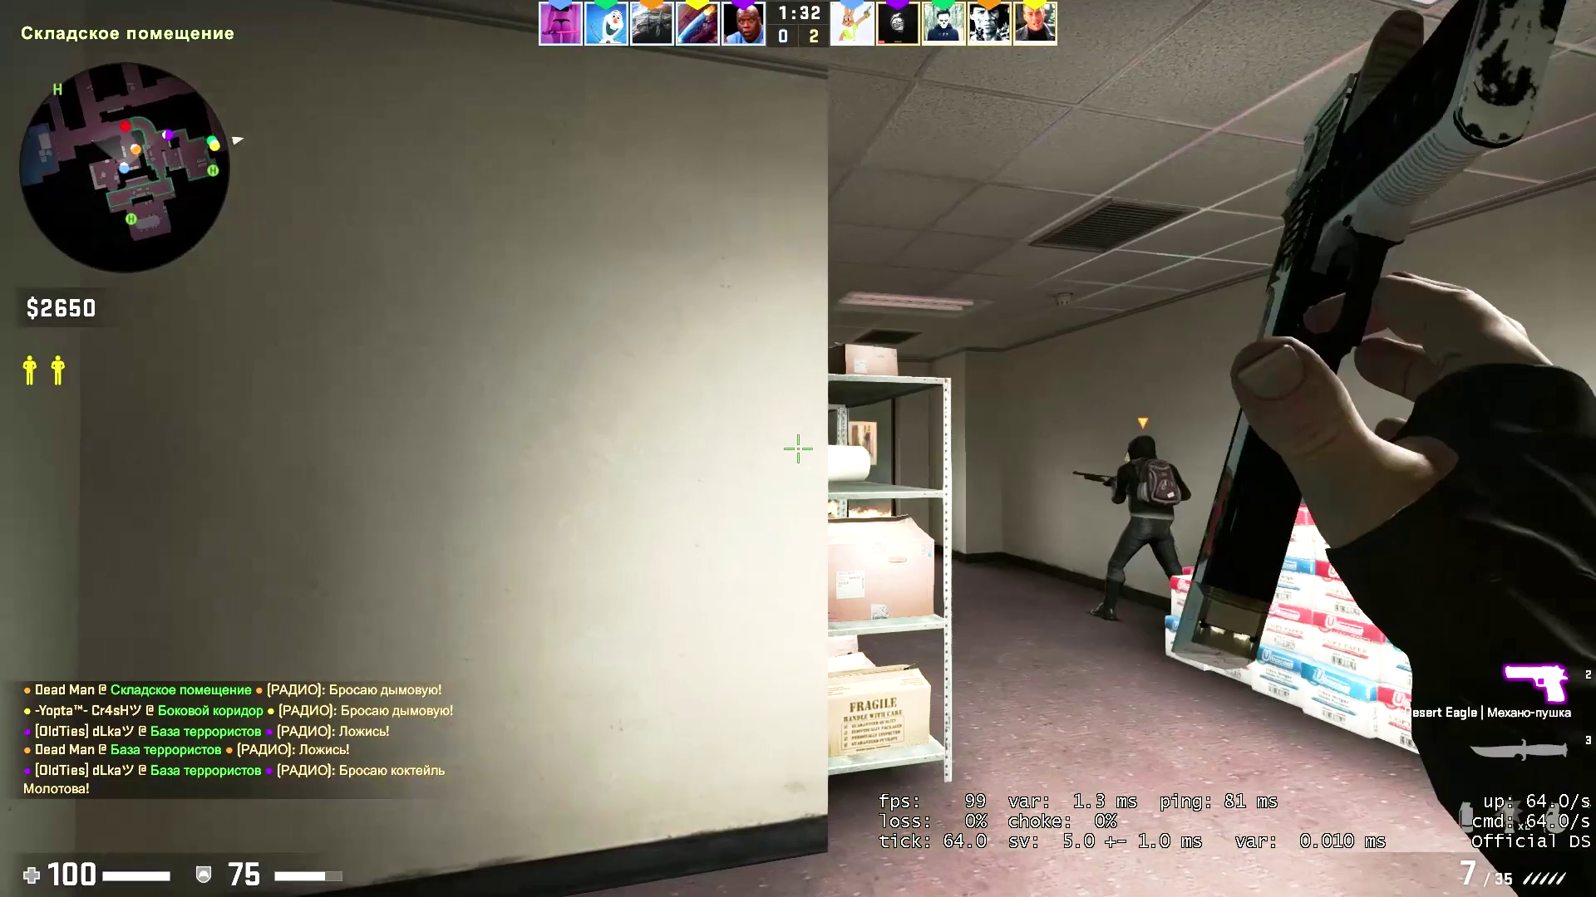
key("f")
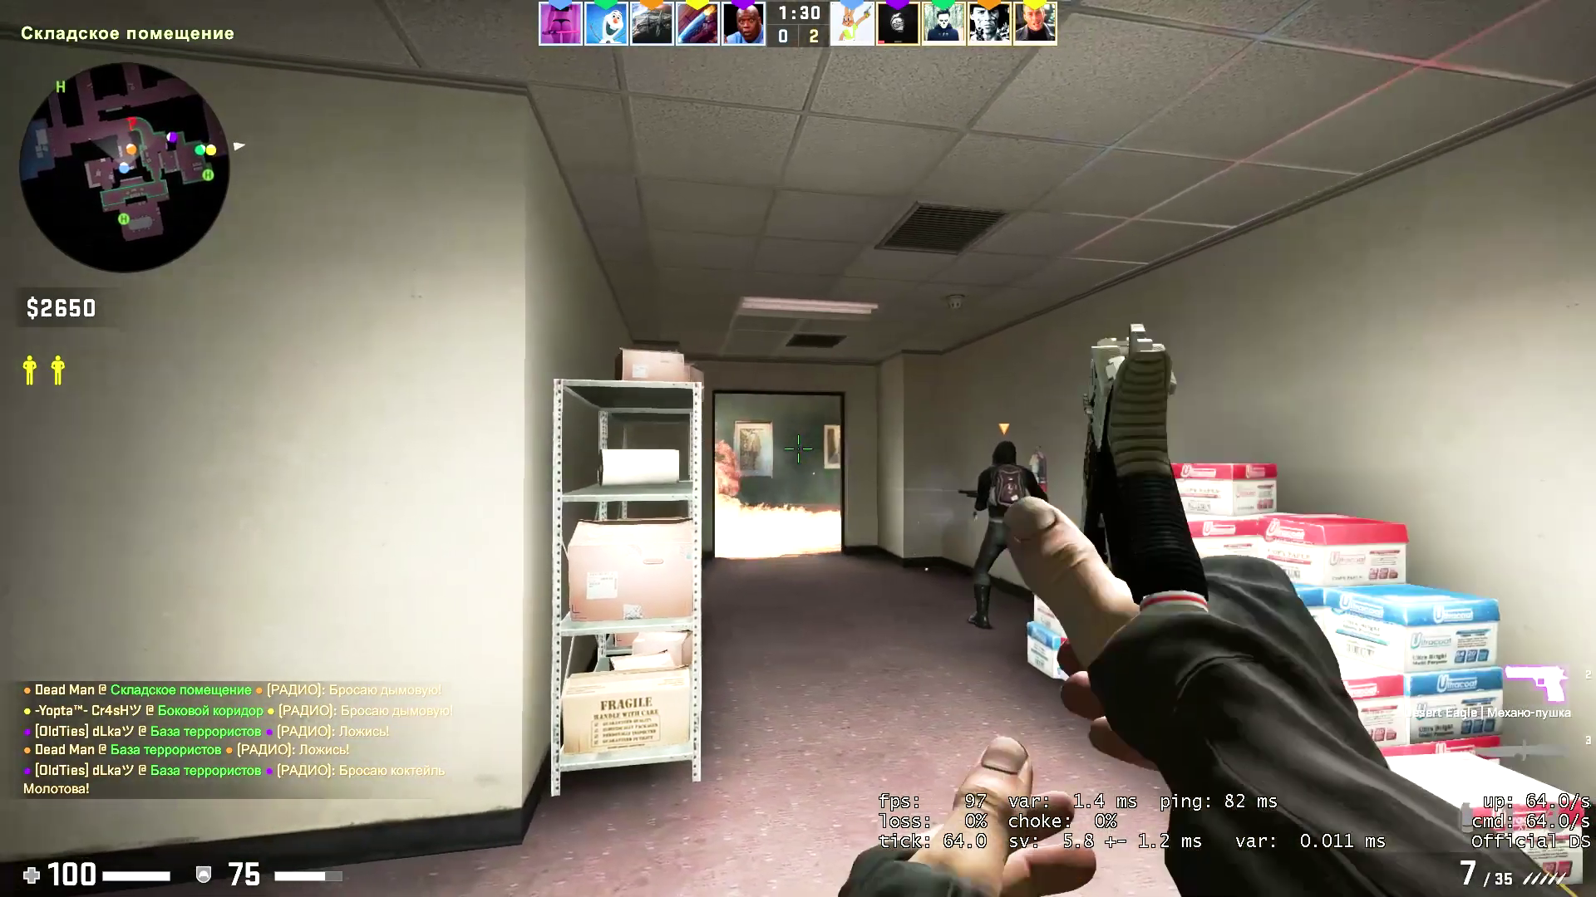